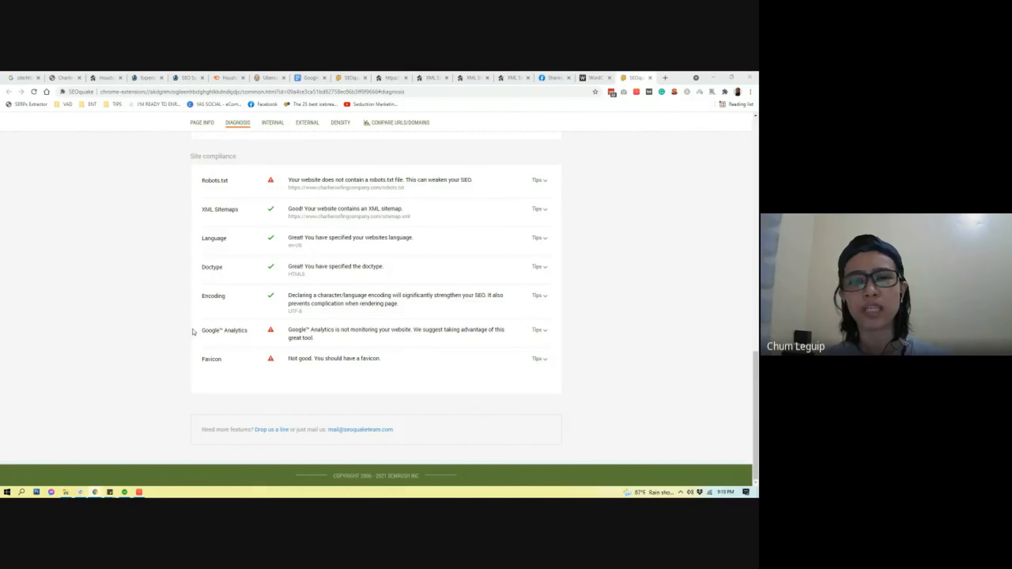
Step: Review the SEO audit's Google Analytics finding and the page analysis of the title, meta description, headings and images
{"action": "left_click_drag", "start_coordinate": [194, 326], "coordinate": [320, 342]}
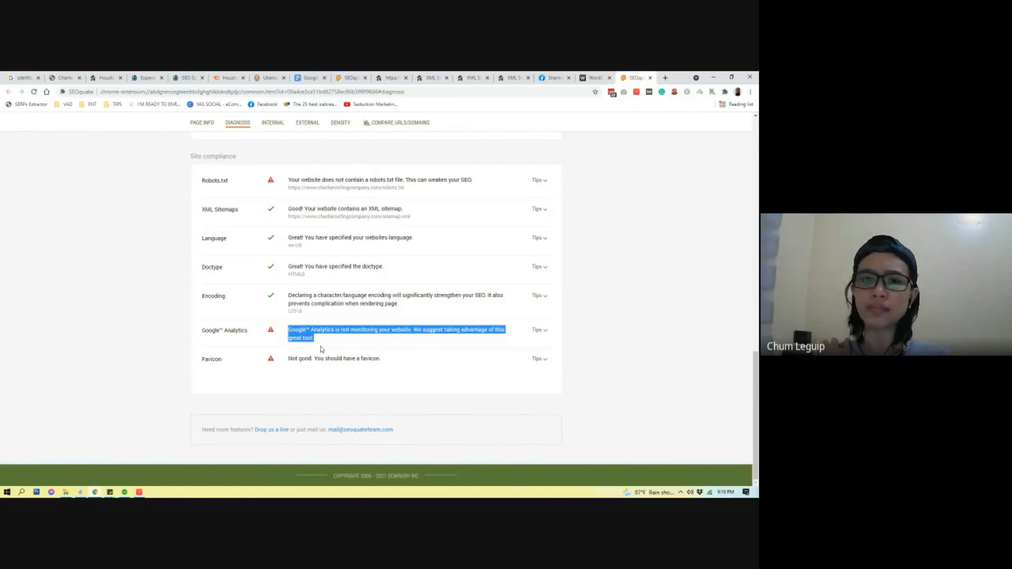
{"action": "left_click", "coordinate": [294, 333]}
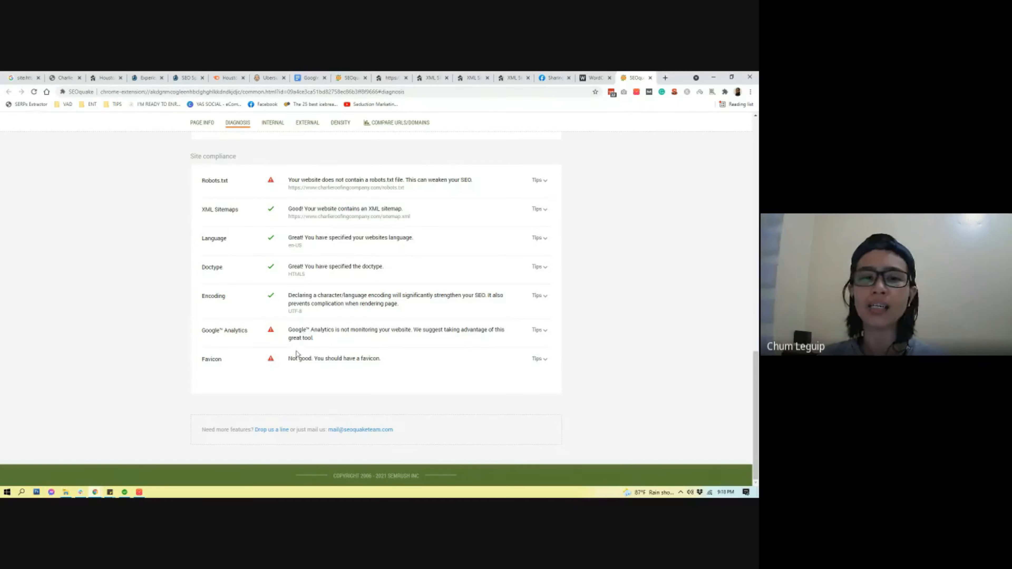
{"action": "triple_click", "coordinate": [293, 333]}
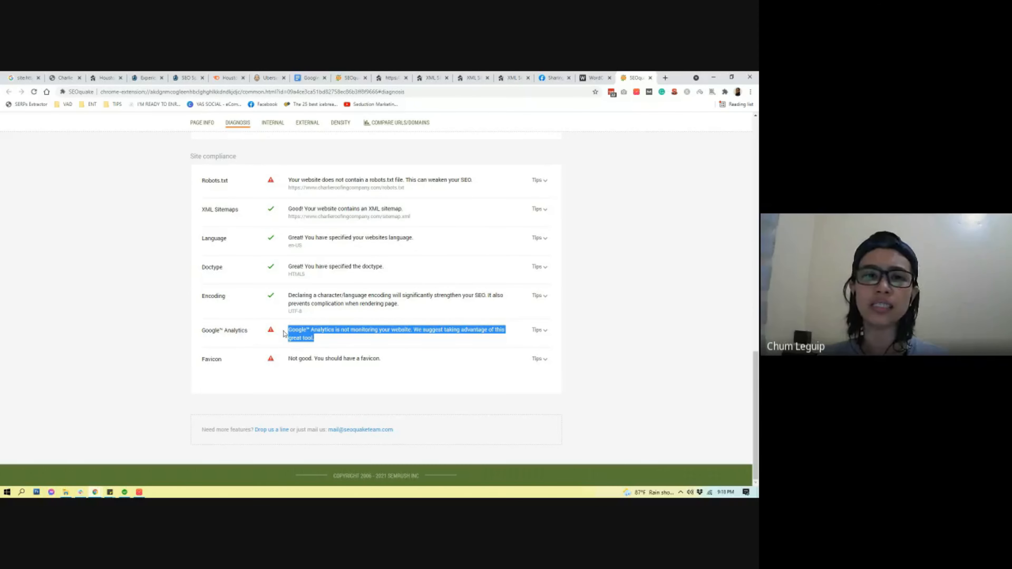
{"action": "left_click_drag", "start_coordinate": [288, 330], "coordinate": [339, 340]}
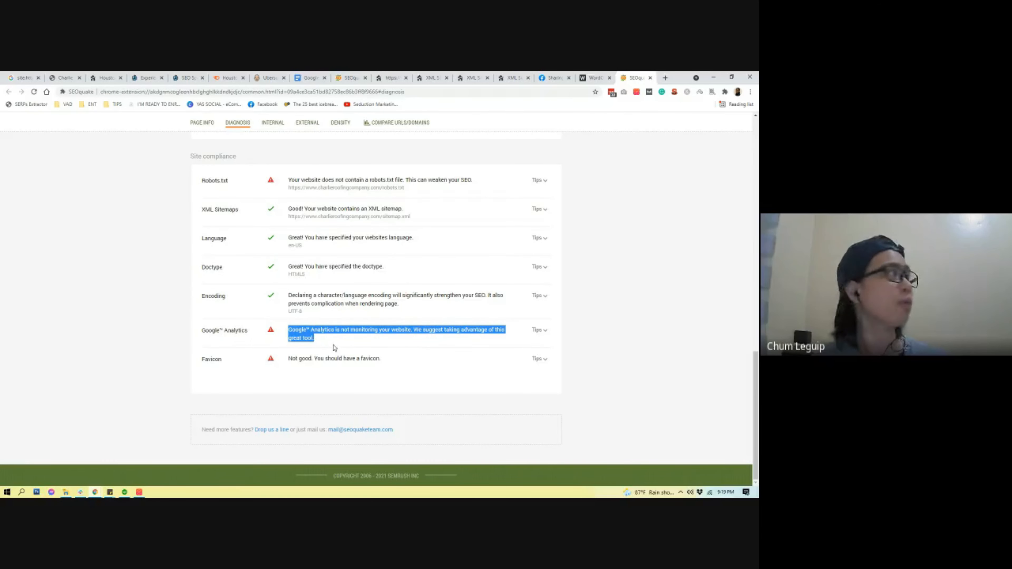
{"action": "key", "text": "ctrl+Tab"}
{"action": "key", "text": "ctrl+shift+Tab"}
{"action": "scroll", "coordinate": [77, 345], "scroll_direction": "up", "scroll_amount": 15}
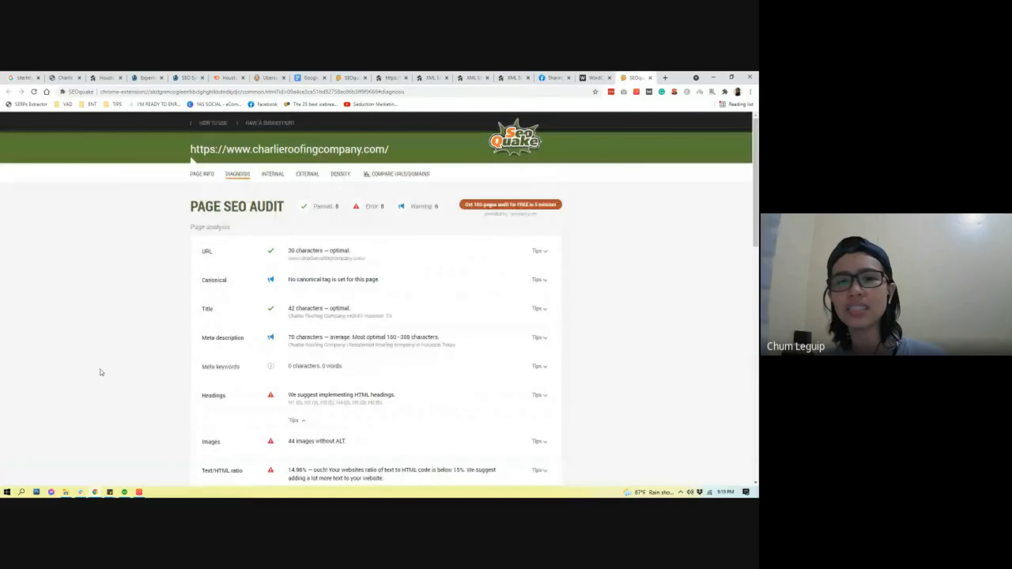
{"action": "scroll", "coordinate": [335, 330], "scroll_direction": "down", "scroll_amount": 3}
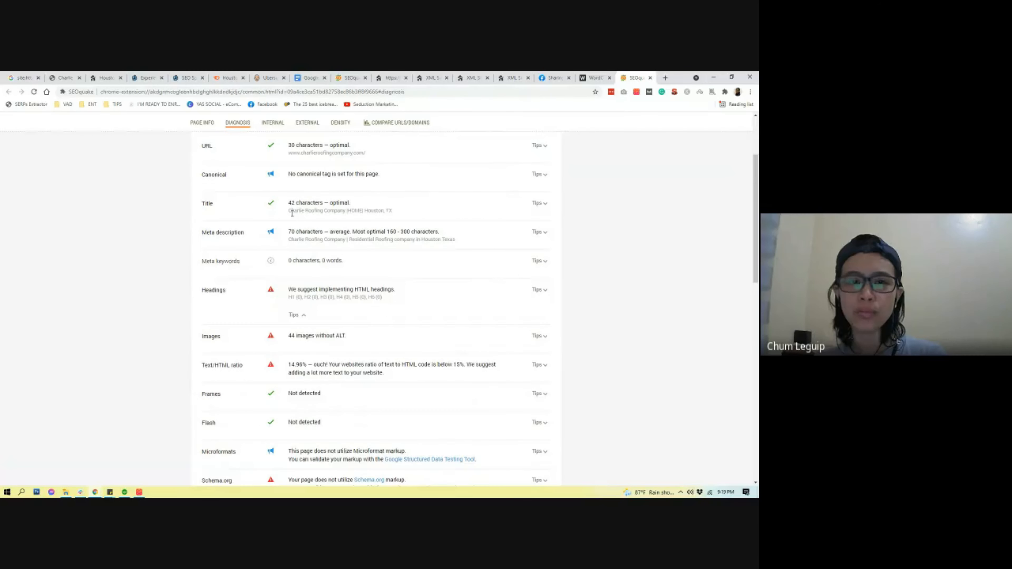
{"action": "left_click_drag", "start_coordinate": [291, 210], "coordinate": [441, 216]}
{"action": "left_click", "coordinate": [661, 310]}
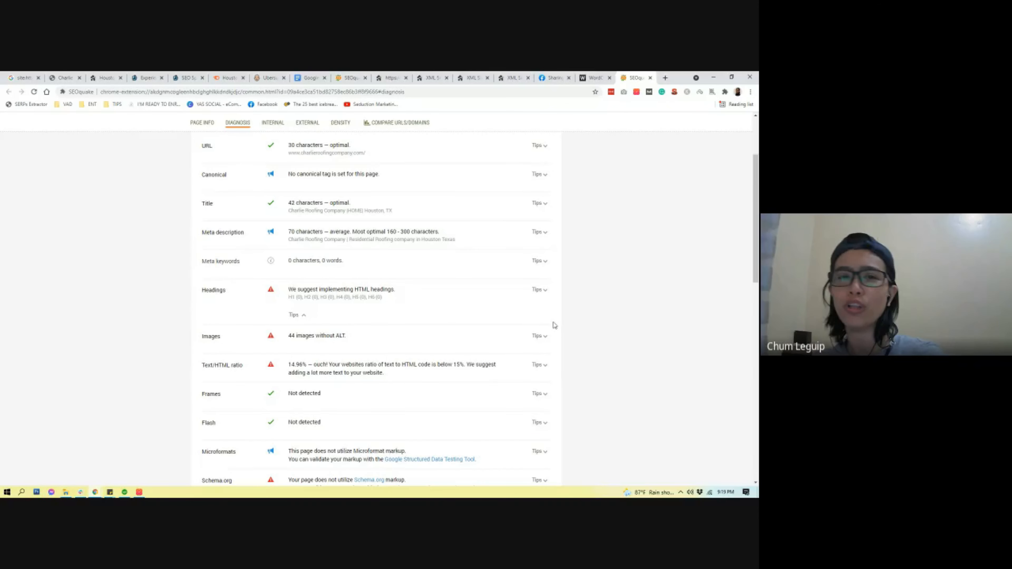
Step: Start a blank Google Docs document and paste the screenshot of the audit's title-to-images findings
{"action": "left_click", "coordinate": [310, 78]}
{"action": "left_click", "coordinate": [732, 464]}
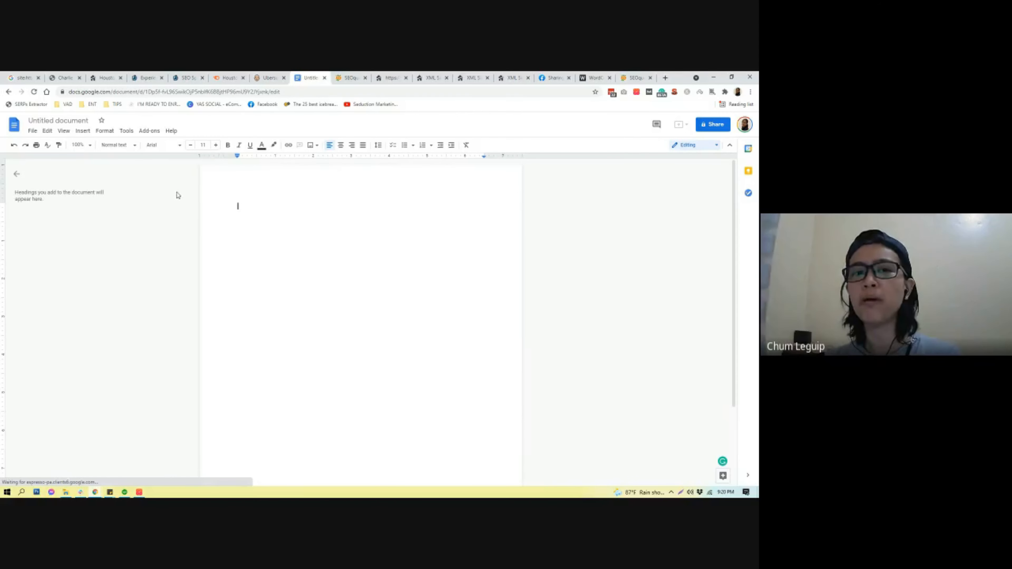
{"action": "left_click", "coordinate": [74, 121]}
{"action": "key", "text": "Escape"}
{"action": "key", "text": "ctrl+v"}
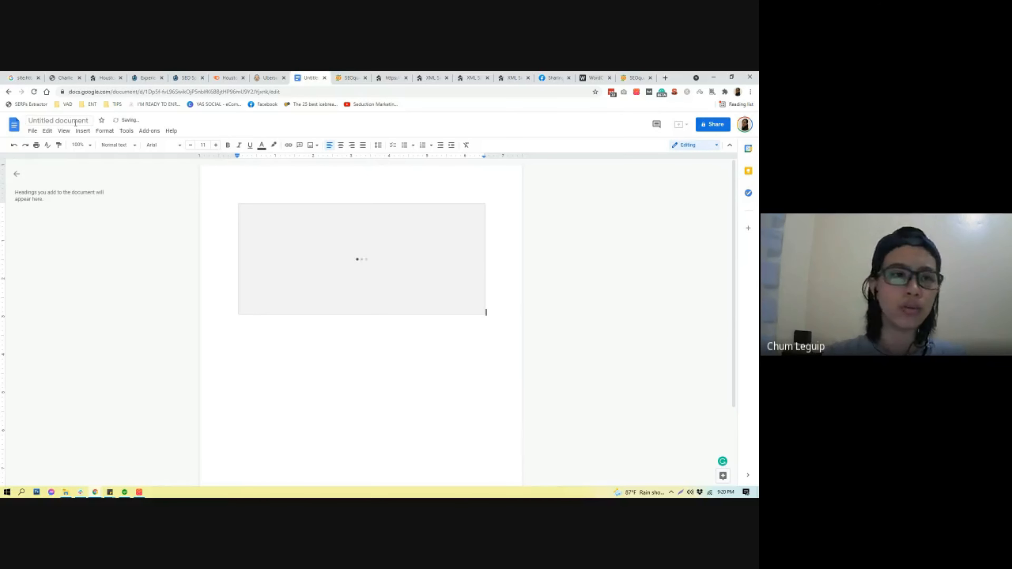
Step: Rename the document as "SEO Portfolio"
{"action": "left_click", "coordinate": [76, 121]}
{"action": "type", "text": "S"}
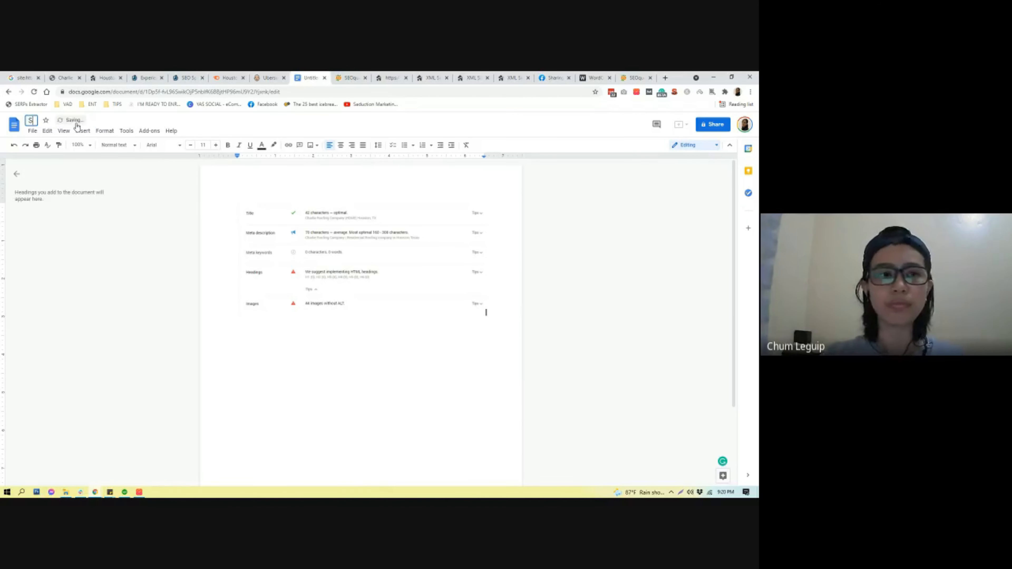
{"action": "type", "text": "EO Portfo"}
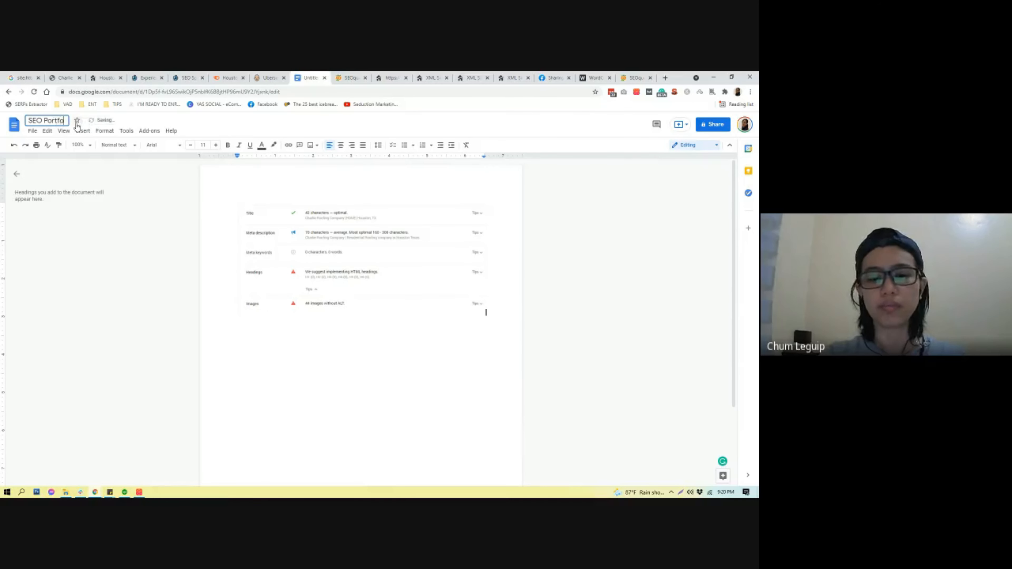
{"action": "type", "text": "lio"}
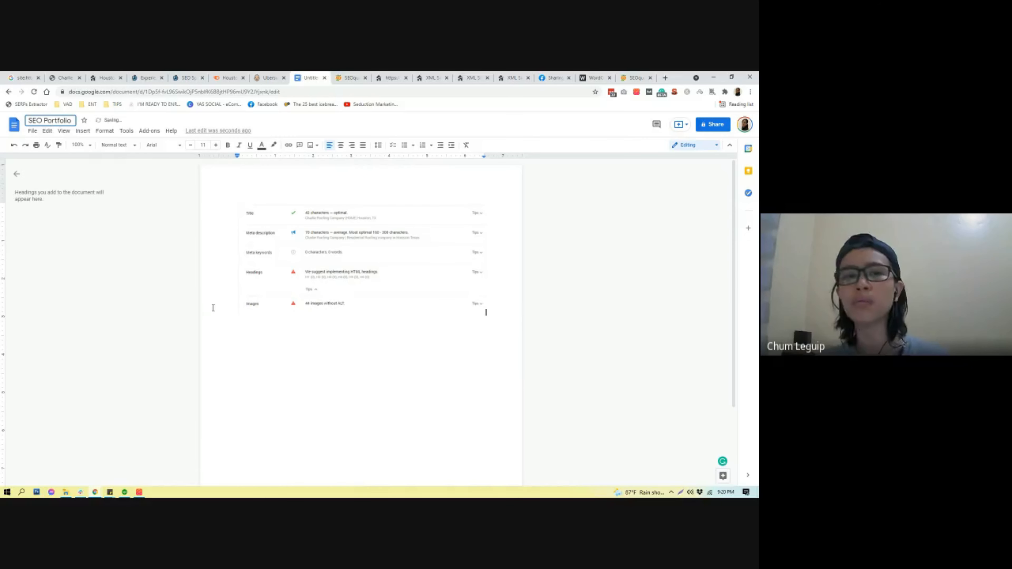
Step: Add the line "Meta Title Needs improvement" below the pasted audit screenshot
{"action": "left_click", "coordinate": [251, 217]}
{"action": "left_click", "coordinate": [494, 313]}
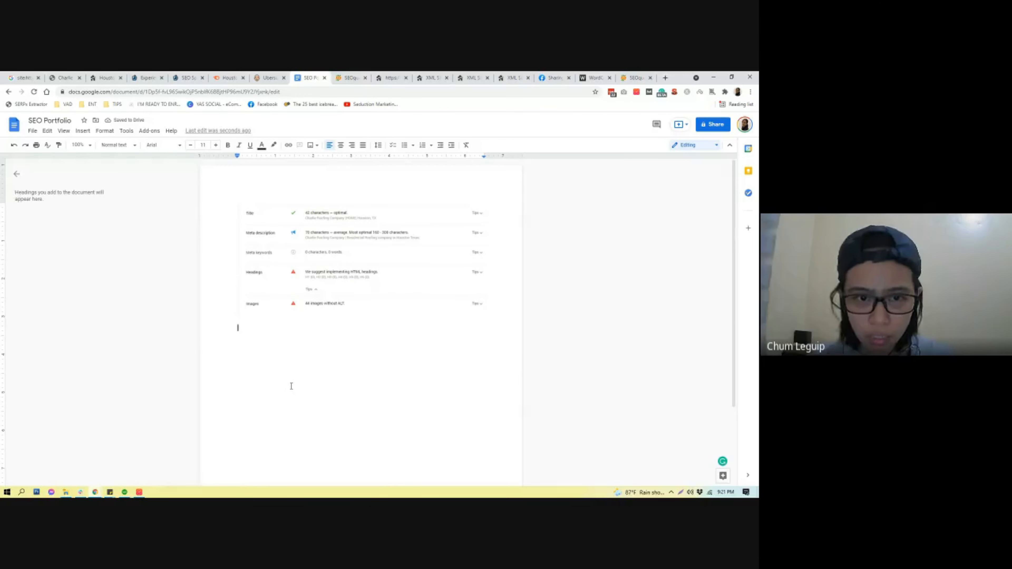
{"action": "key", "text": "Return"}
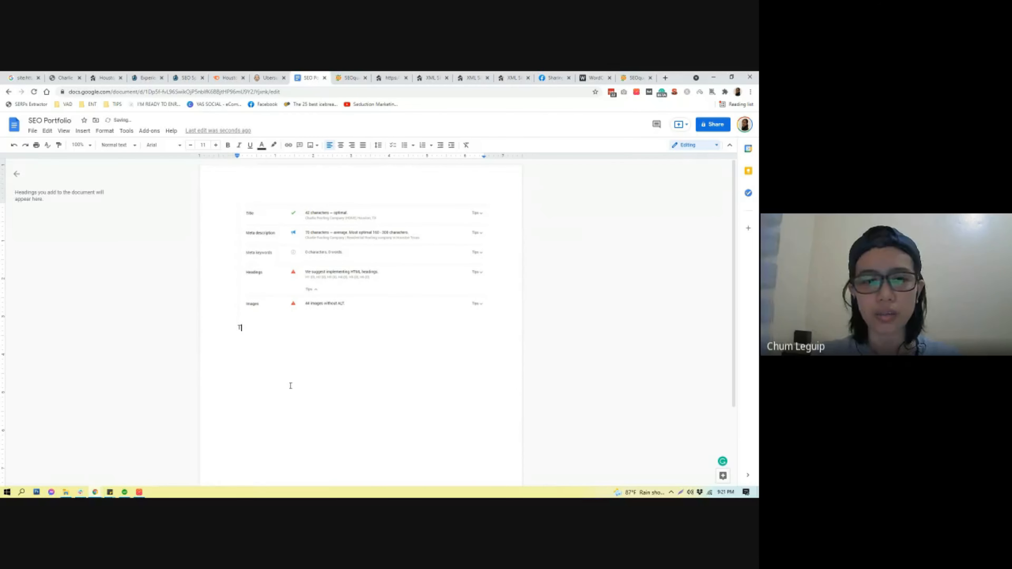
{"action": "type", "text": "Meta Title Needs improvement"}
{"action": "key", "text": "Return"}
Step: Add the heading "Suggested Meta Title" followed by the line "Quality Residential Roofing in Houston, Texas"
{"action": "key", "text": "Return"}
{"action": "type", "text": "Suggested Meta Title"}
{"action": "key", "text": "Return"}
{"action": "type", "text": "Quality Residential Roofing in Houston, Texas"}
Step: Check the character count of the suggested meta title with Word count
{"action": "left_click_drag", "start_coordinate": [355, 351], "coordinate": [238, 352]}
{"action": "left_click", "coordinate": [127, 132]}
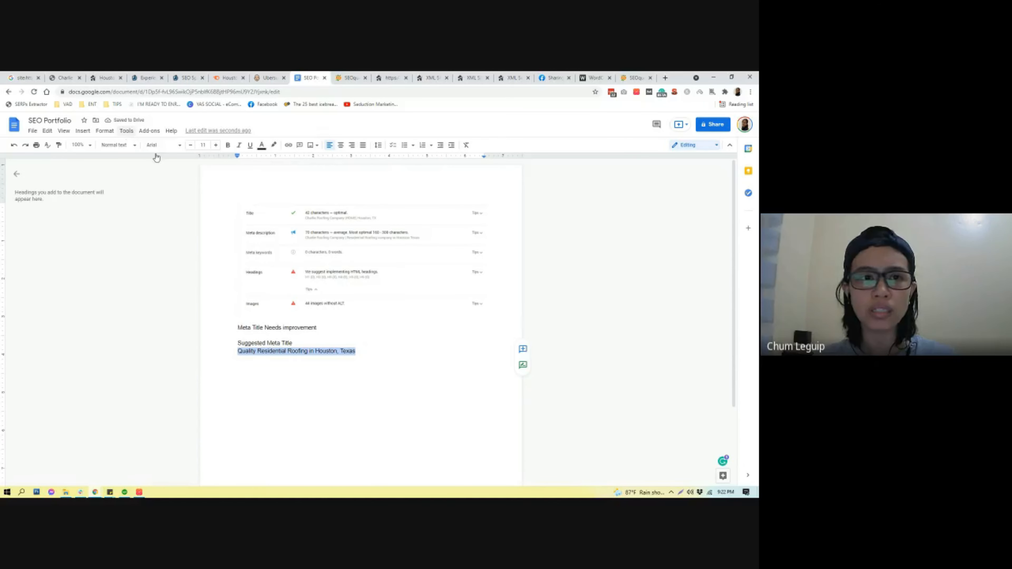
{"action": "left_click", "coordinate": [147, 158]}
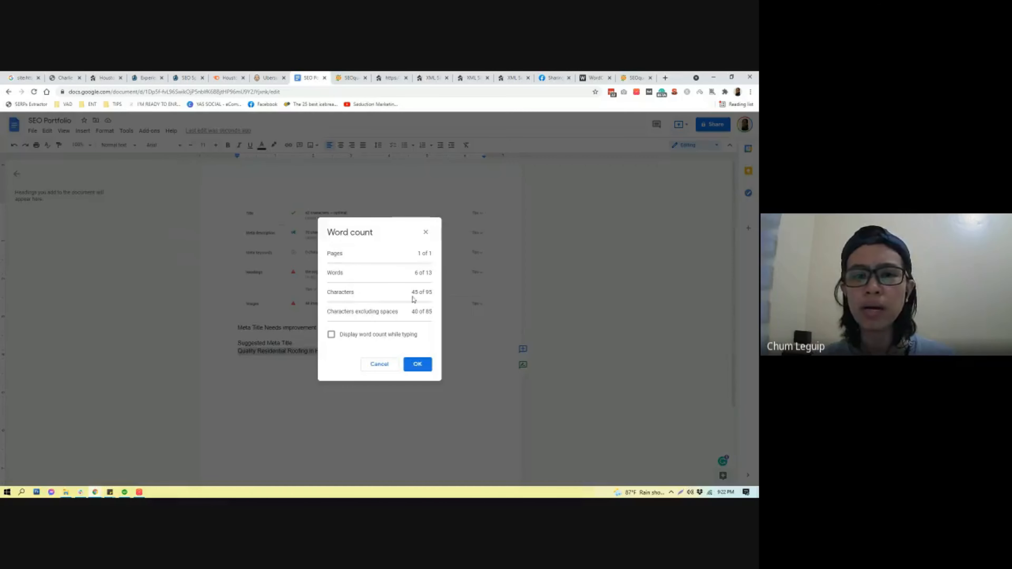
{"action": "mouse_move", "coordinate": [411, 293]}
{"action": "left_mouse_down"}
{"action": "mouse_move", "coordinate": [427, 294]}
{"action": "mouse_move", "coordinate": [418, 293]}
{"action": "left_mouse_up"}
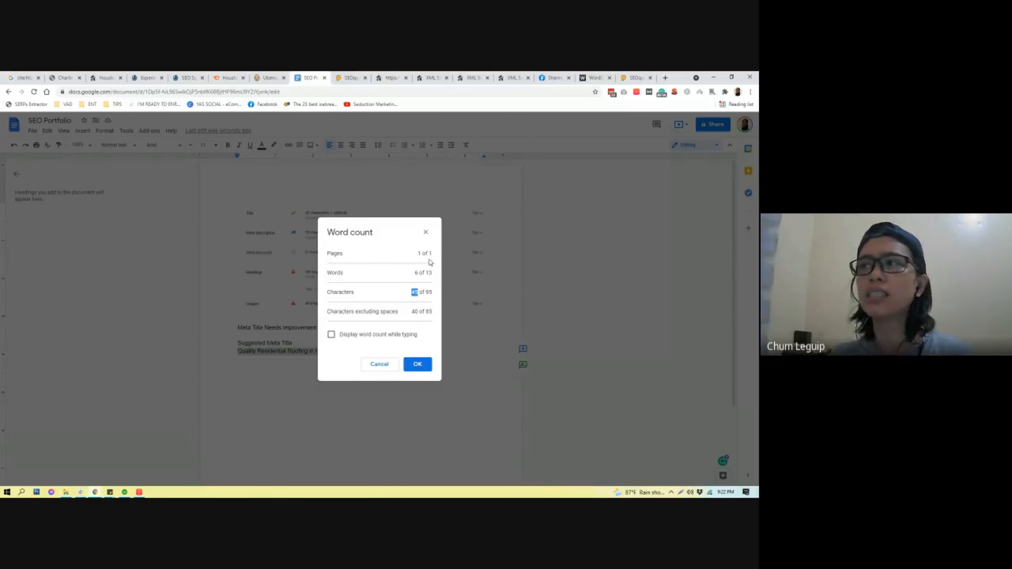
{"action": "left_click", "coordinate": [417, 367]}
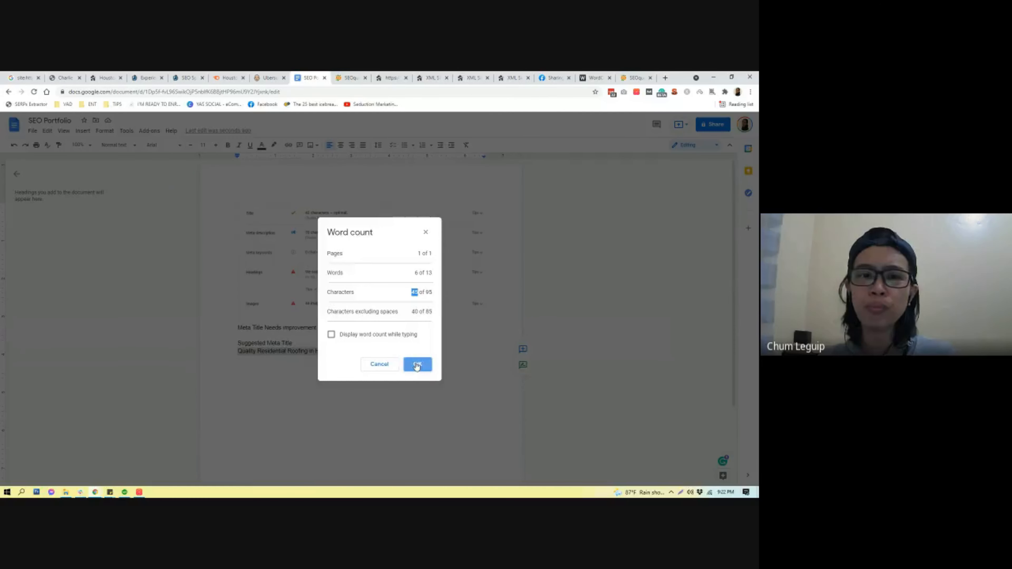
Step: Consult the roofing company's website and append "| Charlie Roofing" to the suggested meta title
{"action": "left_click", "coordinate": [368, 353]}
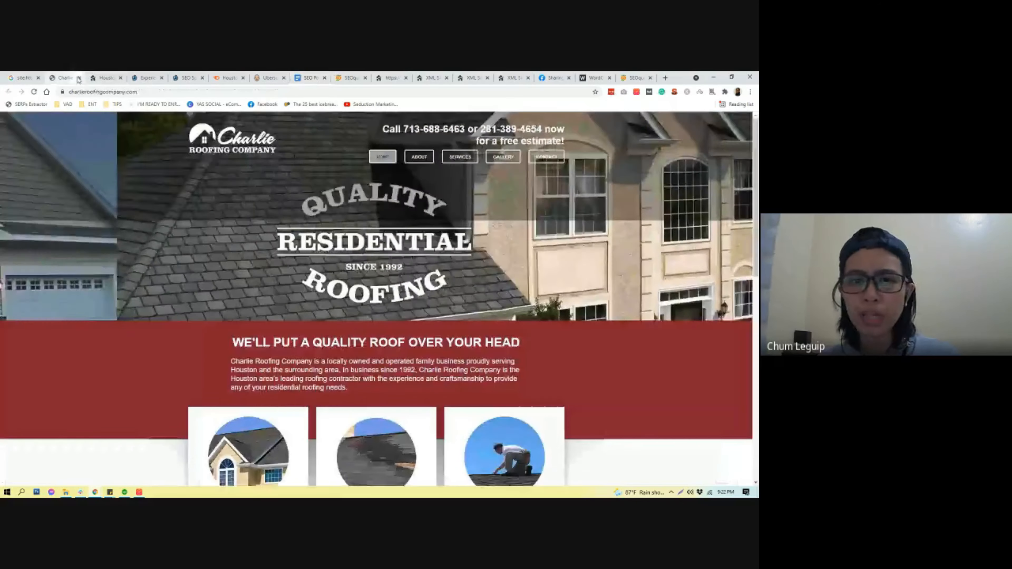
{"action": "left_click", "coordinate": [64, 77]}
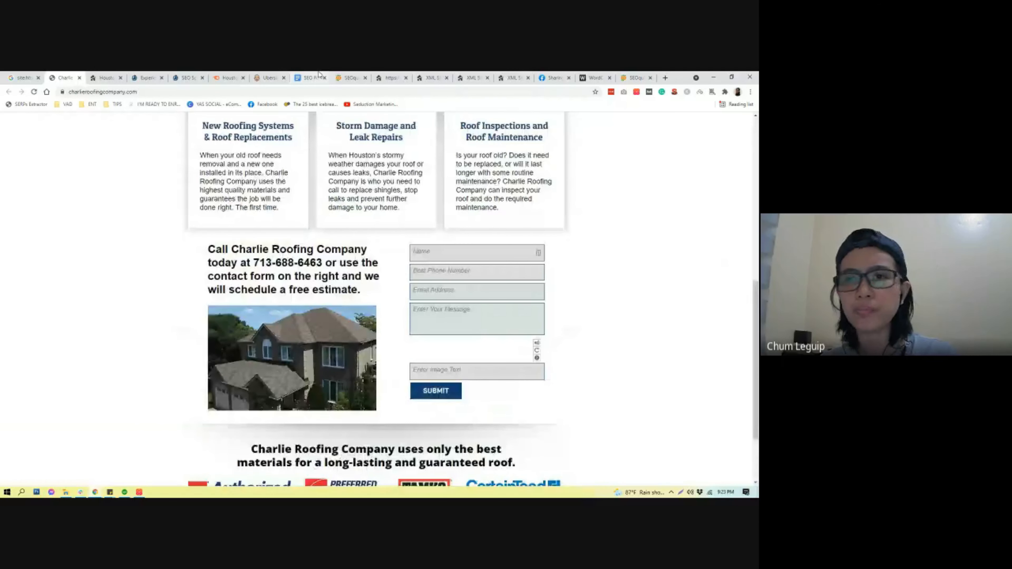
{"action": "left_click", "coordinate": [319, 77]}
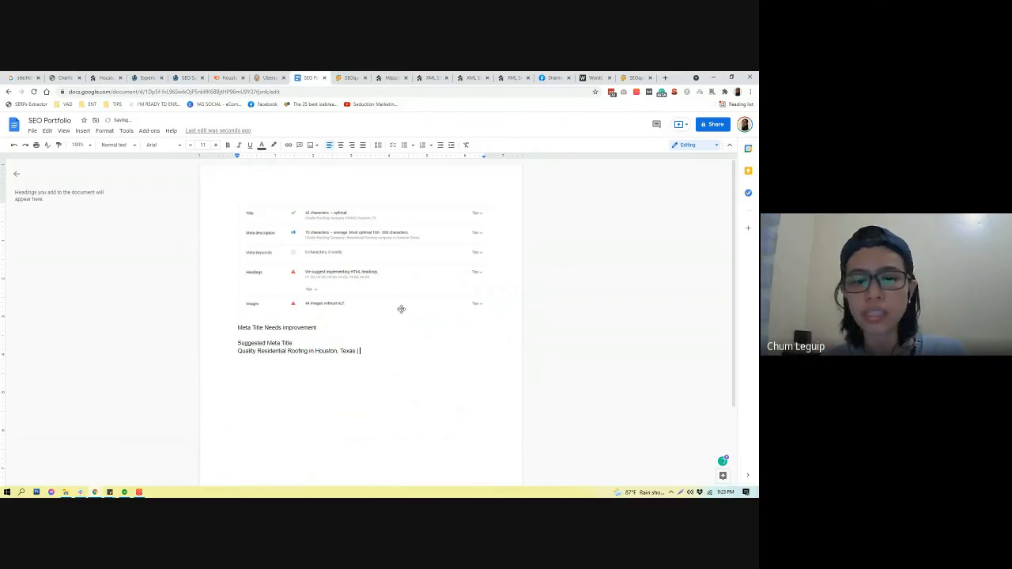
{"action": "type", "text": "Ch"}
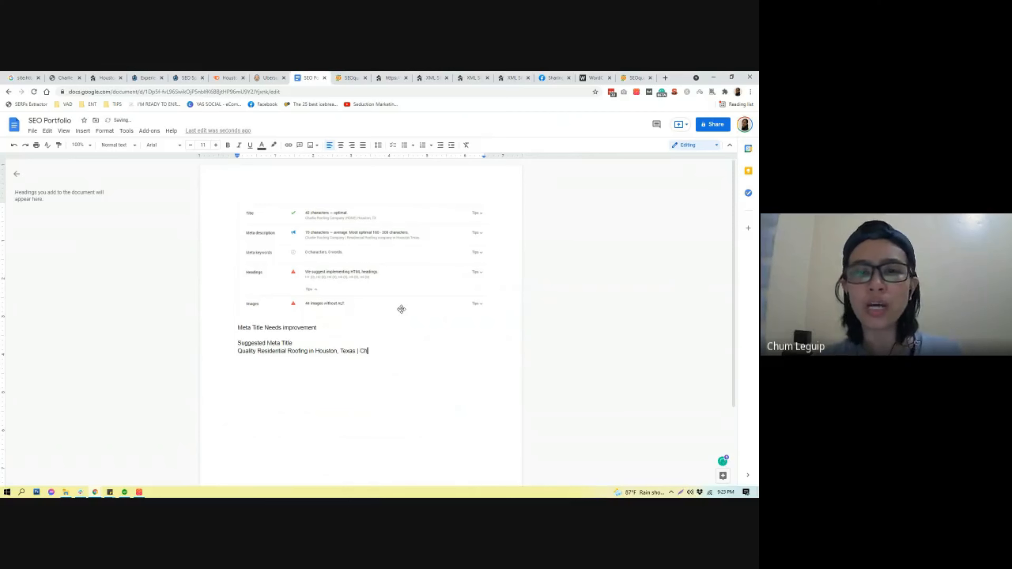
{"action": "type", "text": "arlie Roofing"}
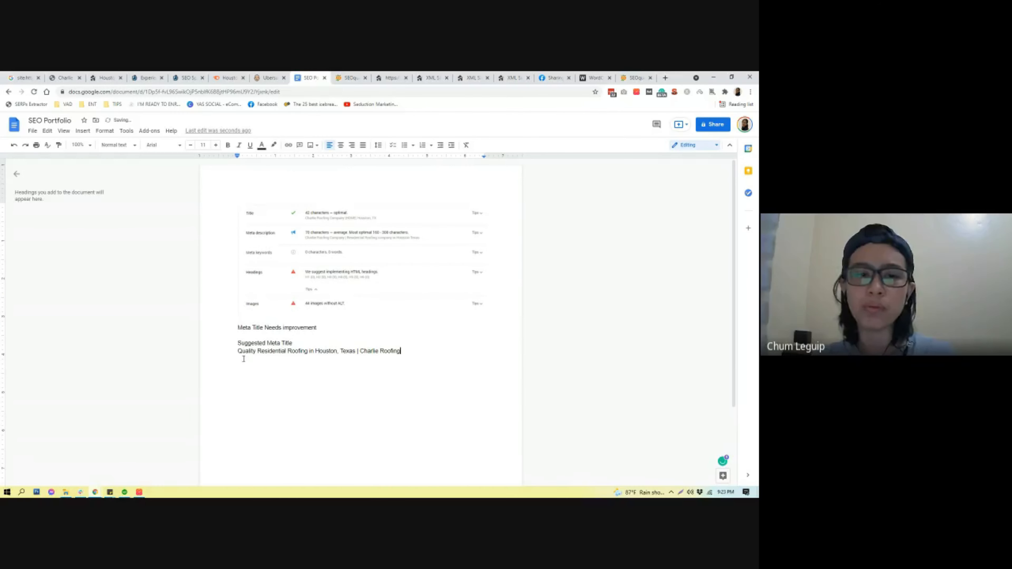
Step: Check the character count of the extended meta title containing the company name
{"action": "left_click", "coordinate": [238, 351], "text": "shift"}
{"action": "left_click", "coordinate": [127, 131]}
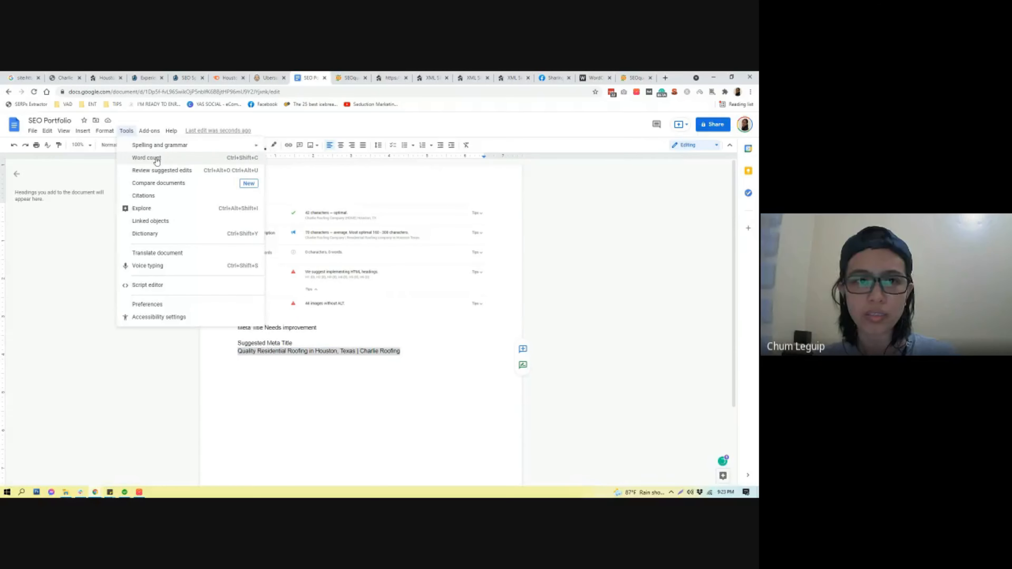
{"action": "left_click", "coordinate": [123, 157]}
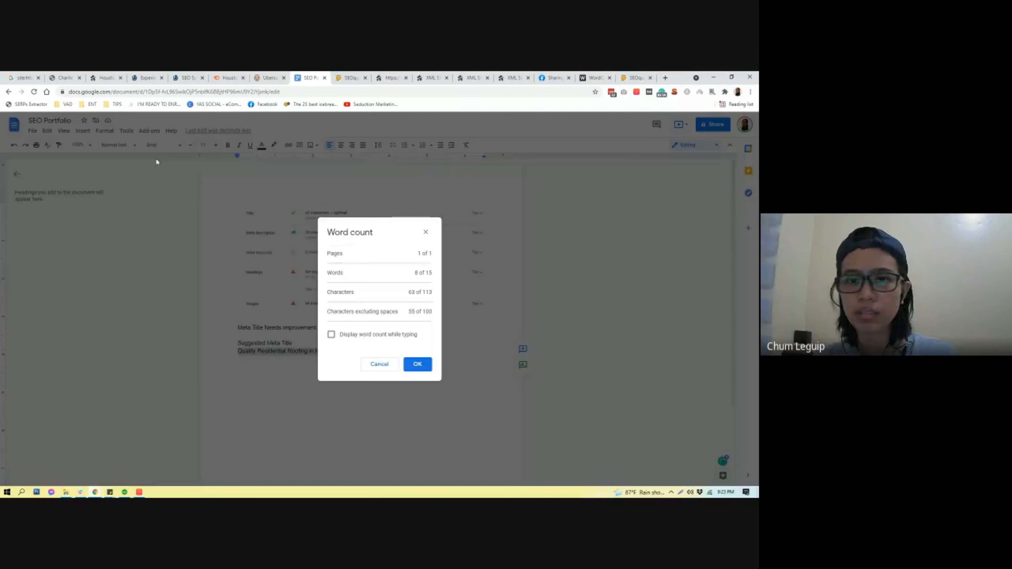
{"action": "left_click", "coordinate": [426, 232]}
Step: Shorten the suggested meta title to "Quality Residential Roofing in Houston, TX | Charlie Roofing"
{"action": "left_click", "coordinate": [322, 351]}
{"action": "left_click_drag", "start_coordinate": [341, 351], "coordinate": [356, 351]}
{"action": "type", "text": "X | Charlie Roofing"}
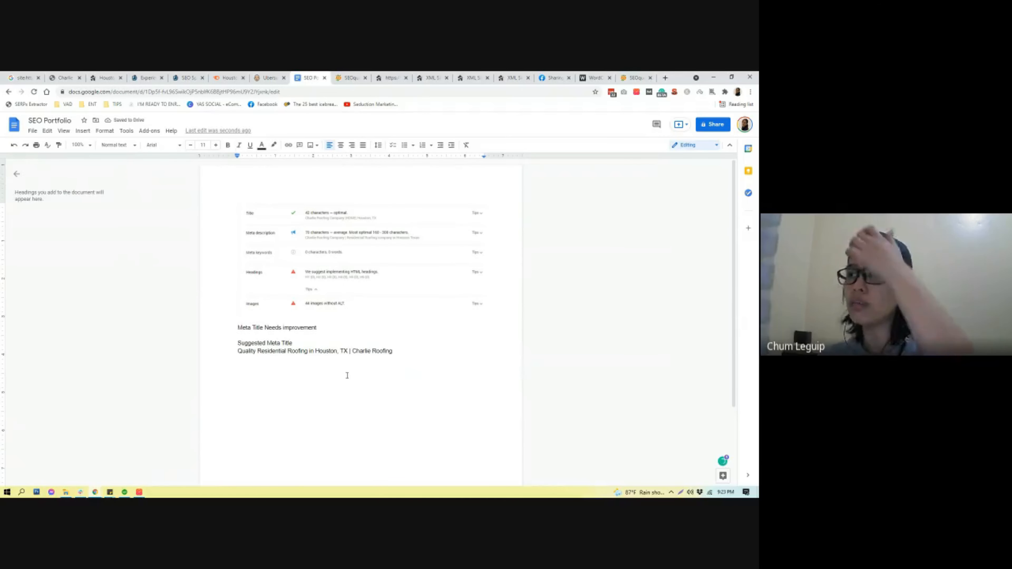
Step: Duplicate the "Meta Title Needs improvement" line below the suggested title, reword it as "Meta Description Needs improvement", and start a new line
{"action": "left_click", "coordinate": [353, 382]}
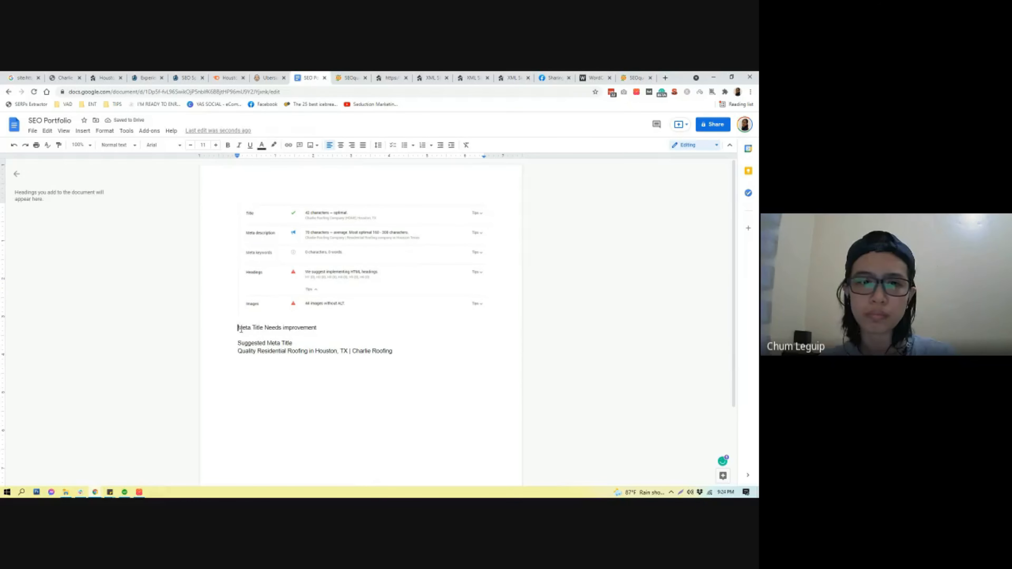
{"action": "left_click_drag", "start_coordinate": [241, 327], "coordinate": [331, 329]}
{"action": "key", "text": "ctrl+c"}
{"action": "left_click", "coordinate": [249, 362]}
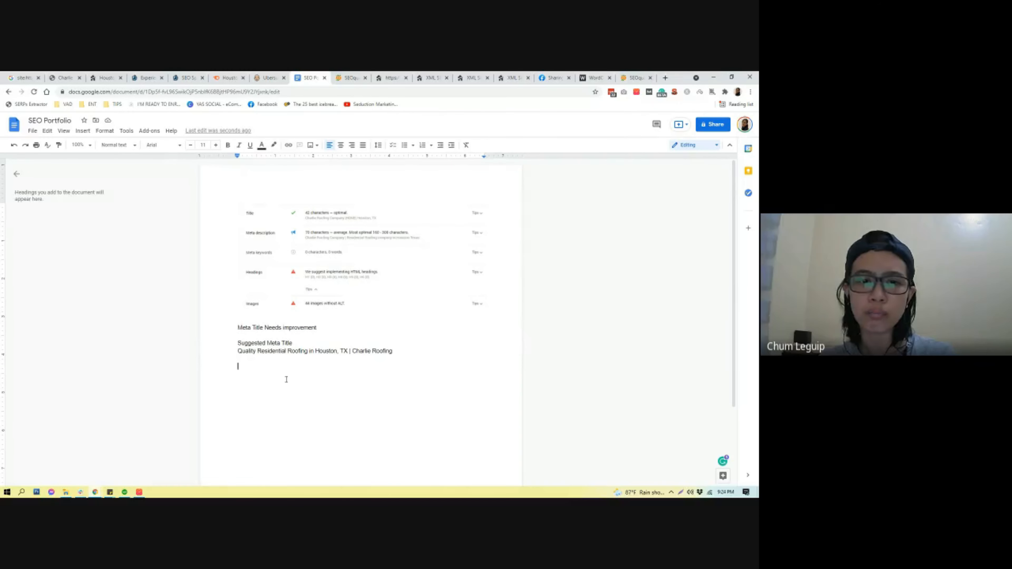
{"action": "key", "text": "ctrl+v"}
{"action": "double_click", "coordinate": [256, 366]}
{"action": "type", "text": "Description"}
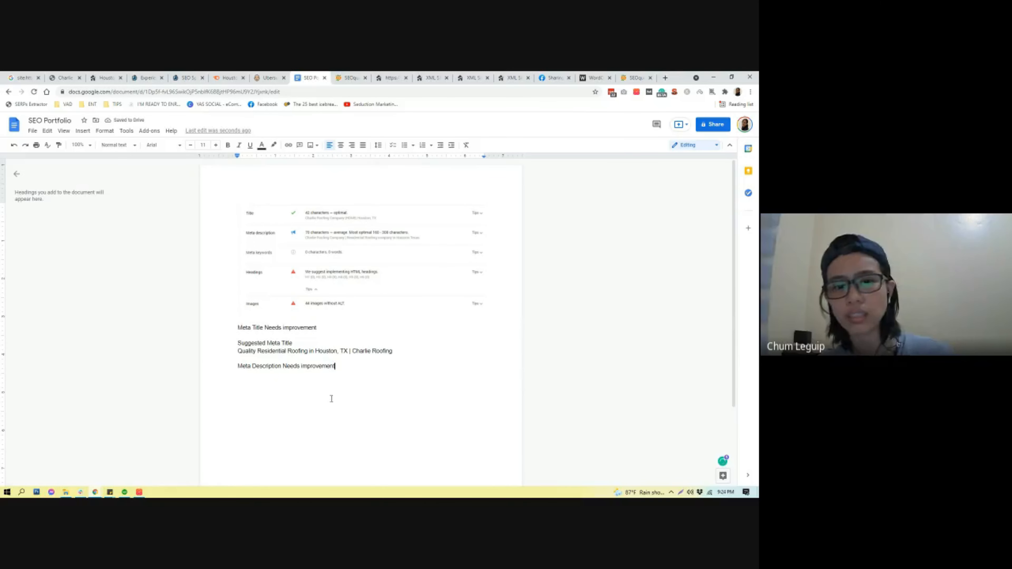
{"action": "left_click", "coordinate": [330, 387]}
{"action": "key", "text": "Return"}
Step: Copy the homepage sentence from "Charlie Roofing Company is a locally owned" through "Houston and the surrounding area."
{"action": "left_click", "coordinate": [67, 77]}
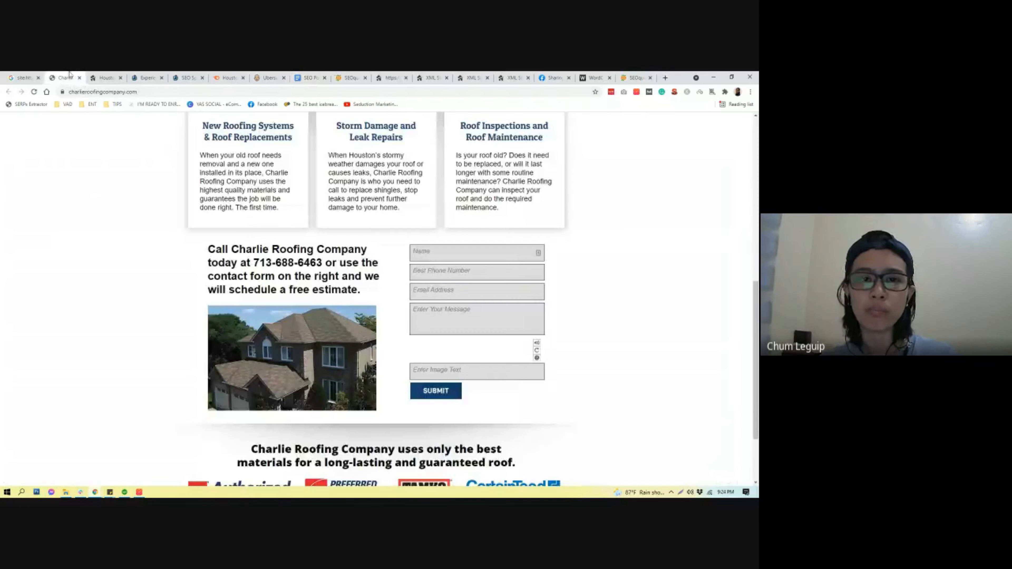
{"action": "scroll", "coordinate": [277, 330], "scroll_direction": "up", "scroll_amount": 6}
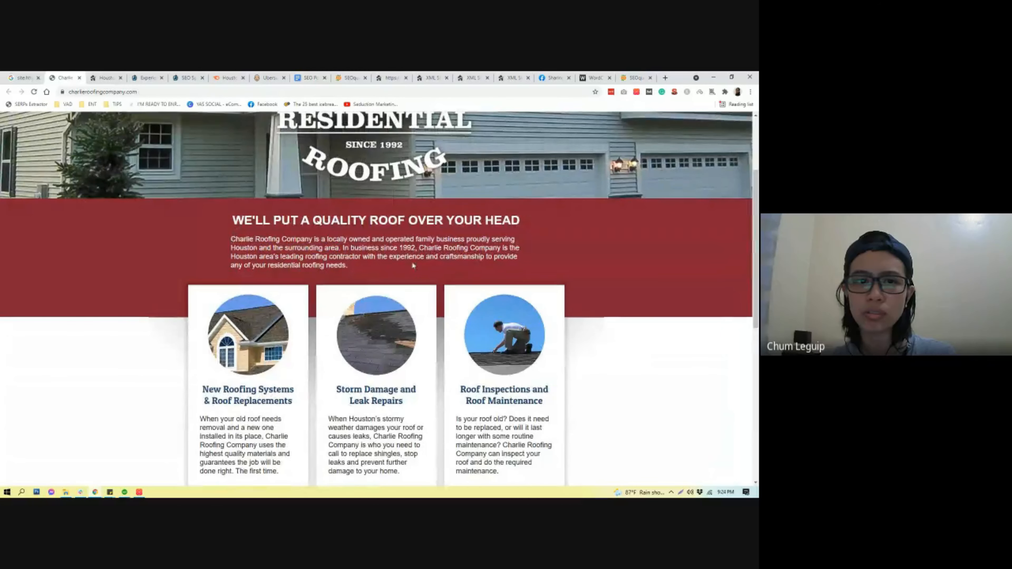
{"action": "left_click_drag", "start_coordinate": [339, 249], "coordinate": [231, 240]}
{"action": "key", "text": "ctrl+c"}
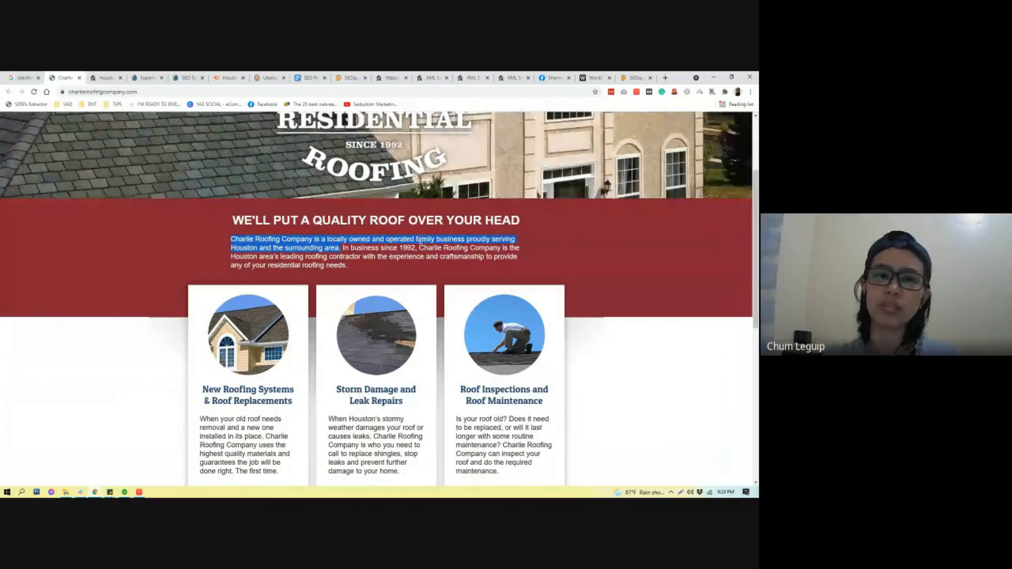
Step: Add the heading "Suggested Meta Description" below the meta description note in the SEO Portfolio document
{"action": "left_click", "coordinate": [310, 78]}
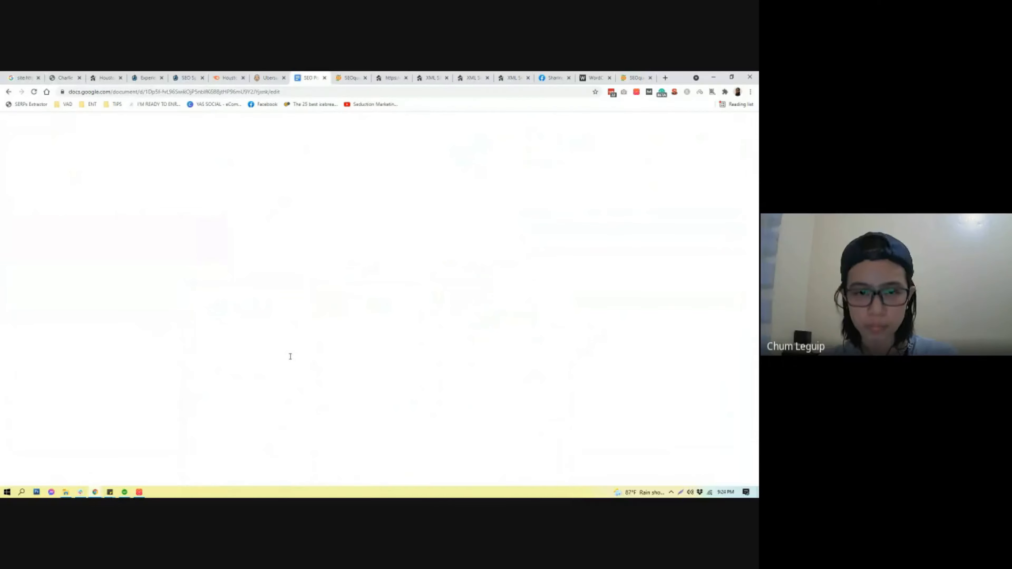
{"action": "left_click", "coordinate": [272, 387]}
{"action": "type", "text": "Suggested M"}
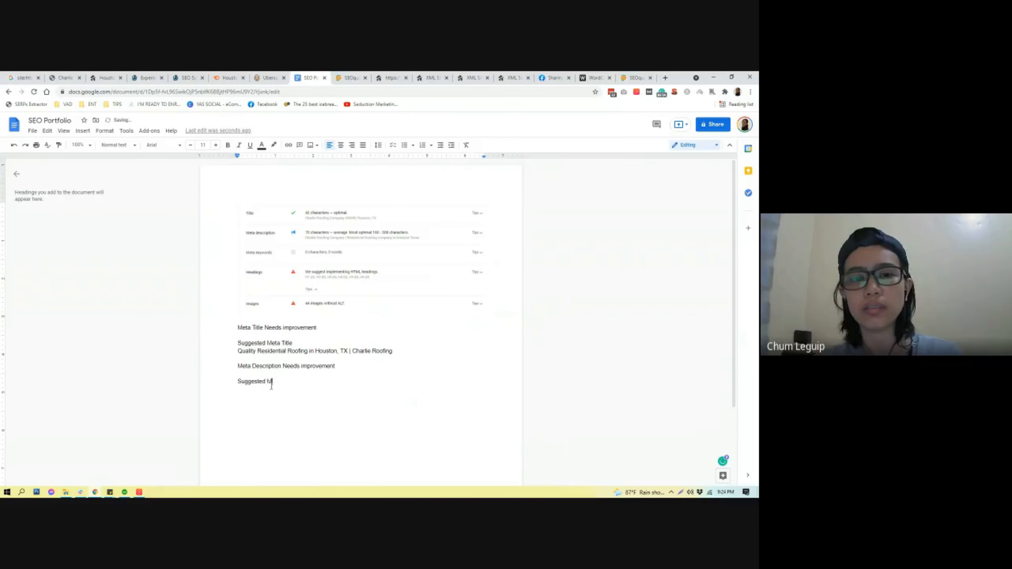
{"action": "type", "text": "eta Description"}
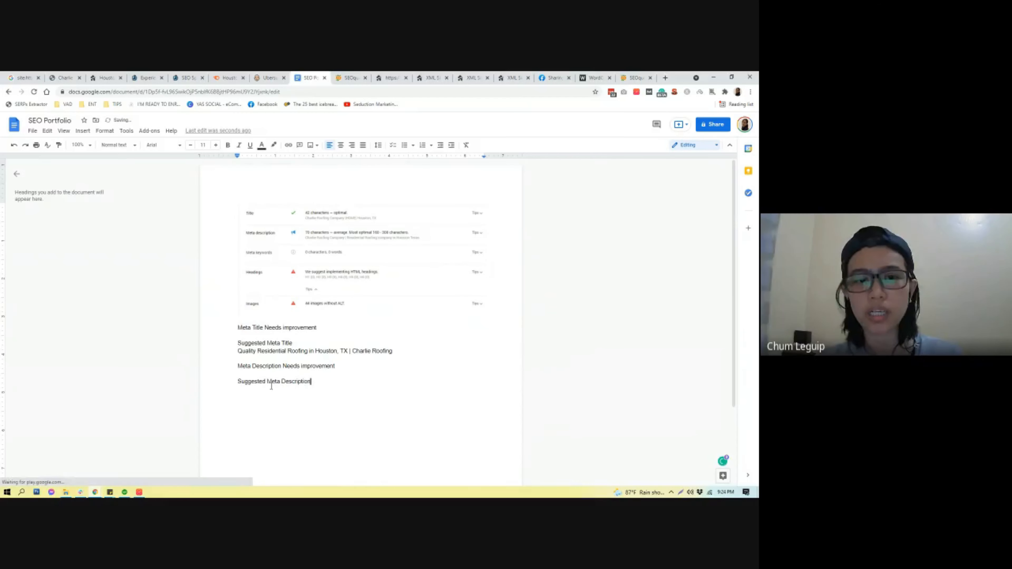
Step: Paste the copied company sentence below the "Suggested Meta Description" heading and separate the sections with dashed lines
{"action": "key", "text": "Return"}
{"action": "key", "text": "ctrl+v"}
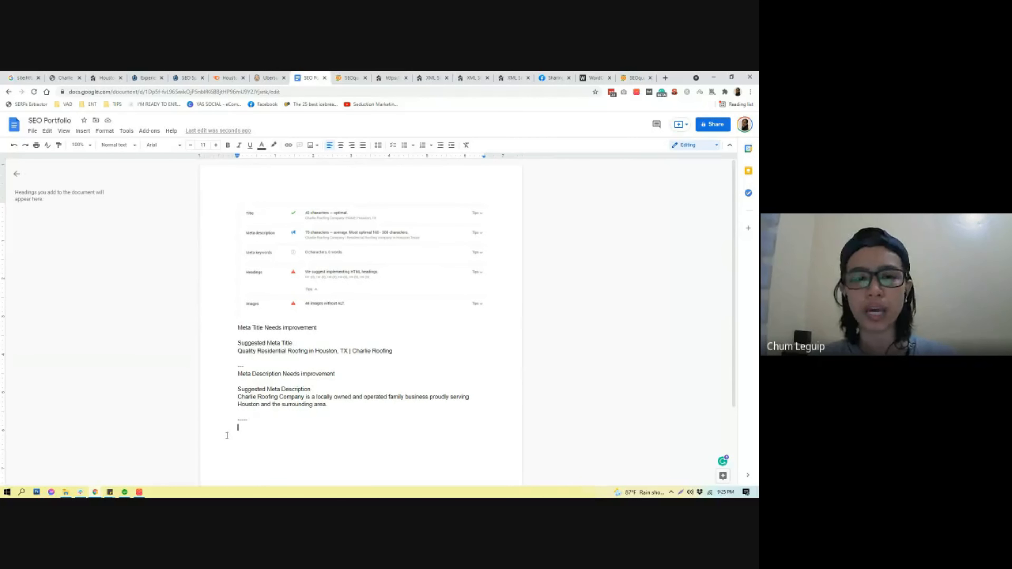
Step: Write the note "You have no headings." below the dashed line that follows the suggested meta description
{"action": "type", "text": "You have "}
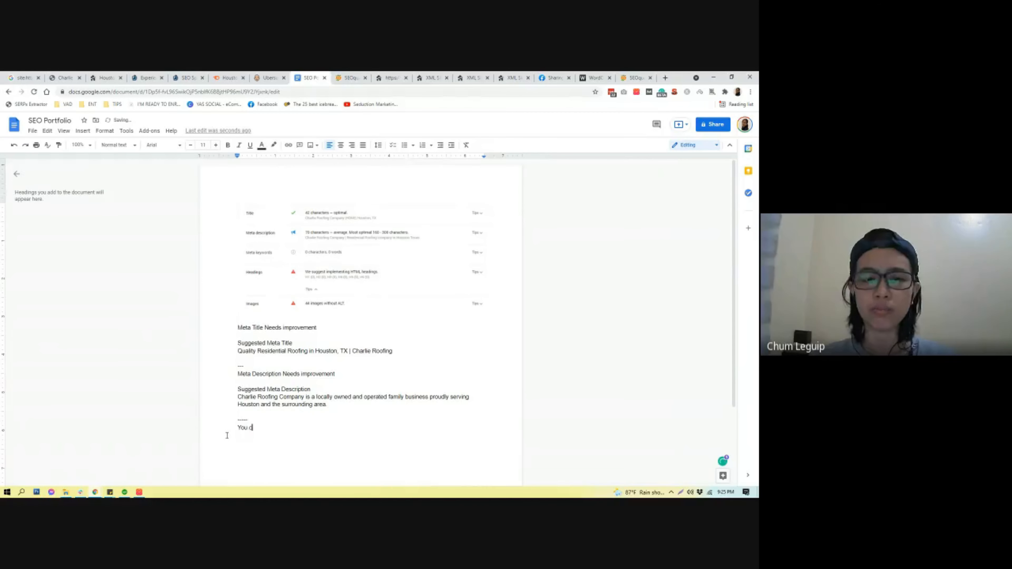
{"action": "type", "text": "no h1 tag"}
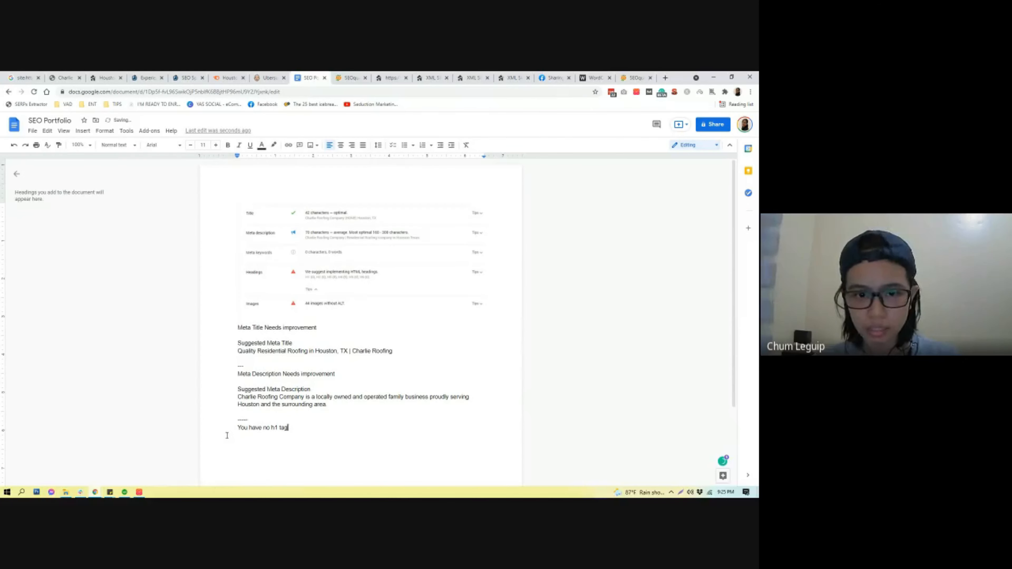
{"action": "key", "text": "BackSpace"}
{"action": "key", "text": "BackSpace"}
{"action": "key", "text": "BackSpace"}
{"action": "key", "text": "BackSpace"}
{"action": "key", "text": "BackSpace"}
{"action": "type", "text": "eadings."}
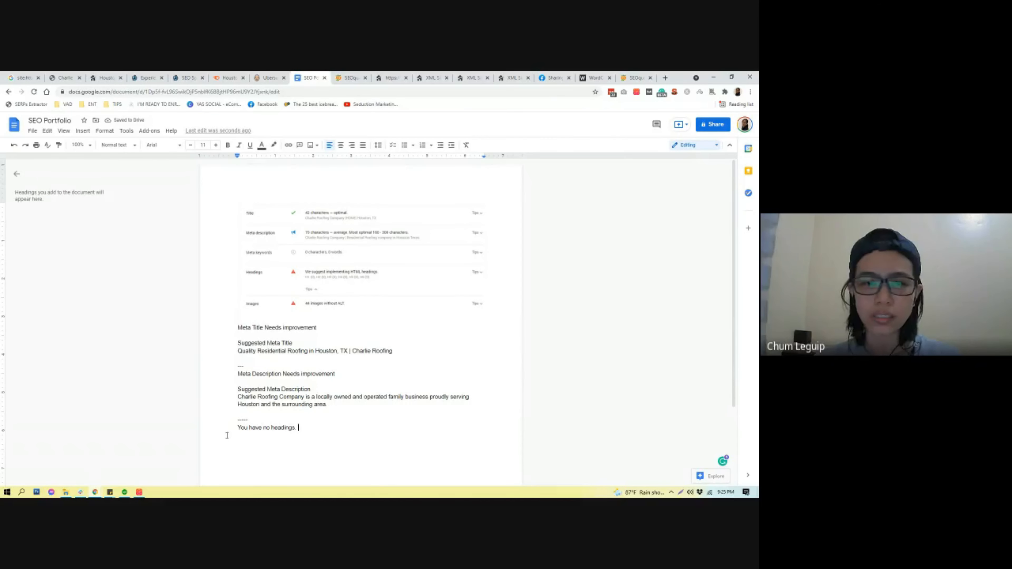
Step: Extend the headings note with "Google requires at least 1 h1 tag" and add a dashed divider below it
{"action": "type", "text": " Google"}
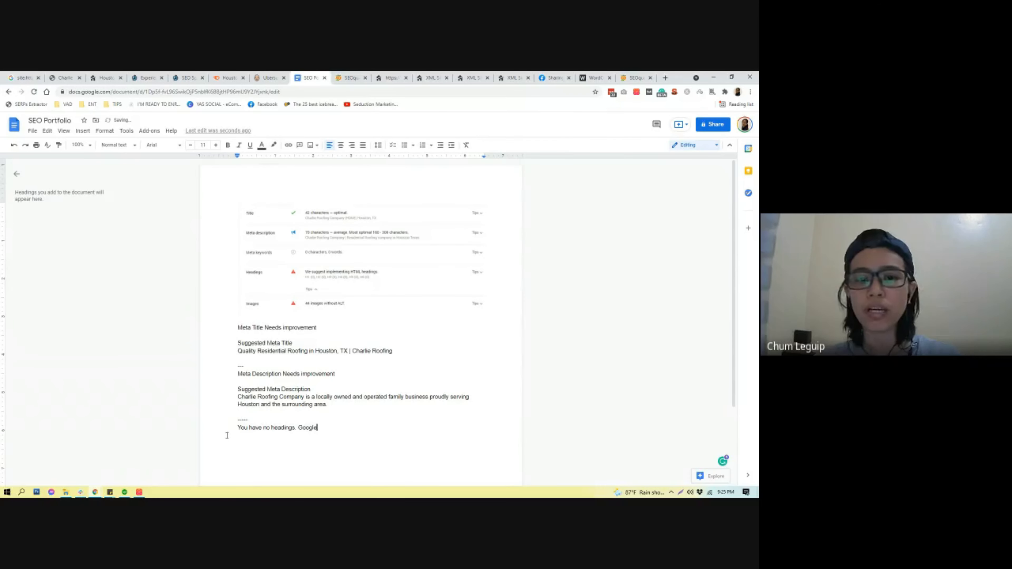
{"action": "type", "text": " requir"}
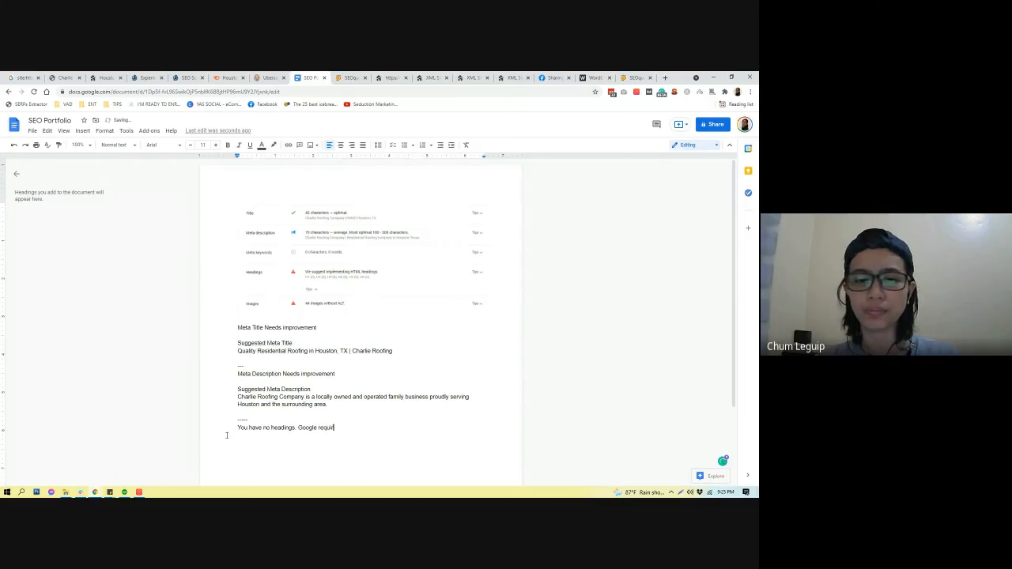
{"action": "type", "text": "es at least 1 h1 tag"}
{"action": "key", "text": "Return"}
{"action": "key", "text": "Return"}
{"action": "type", "text": "----"}
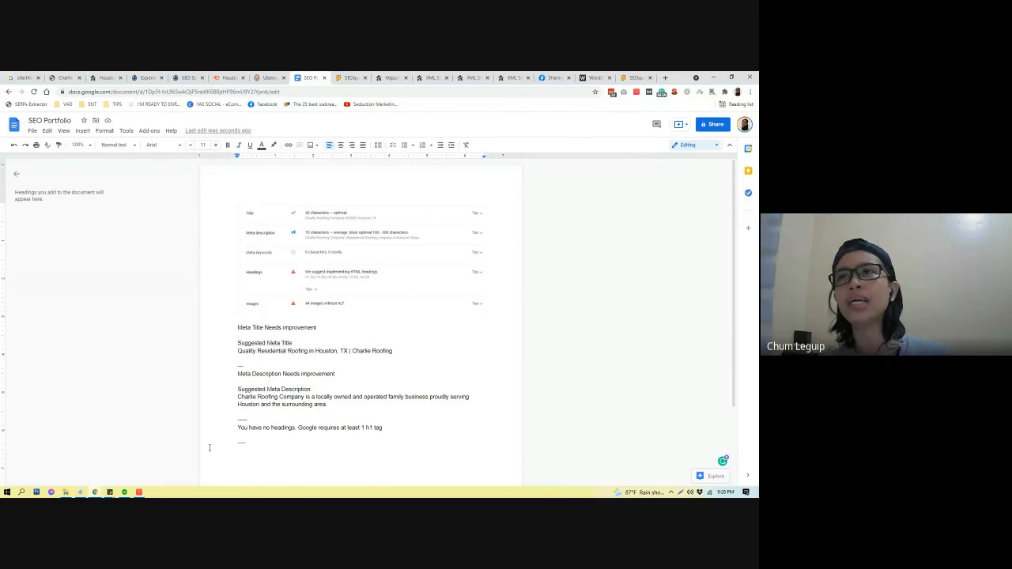
{"action": "scroll", "coordinate": [346, 418], "scroll_direction": "down", "scroll_amount": 1}
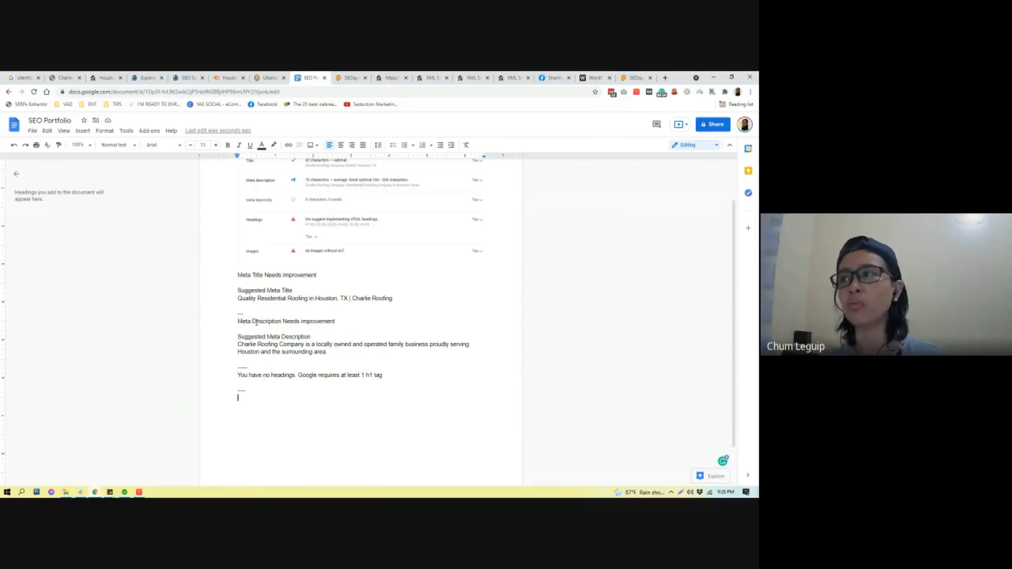
{"action": "scroll", "coordinate": [270, 363], "scroll_direction": "down", "scroll_amount": 2}
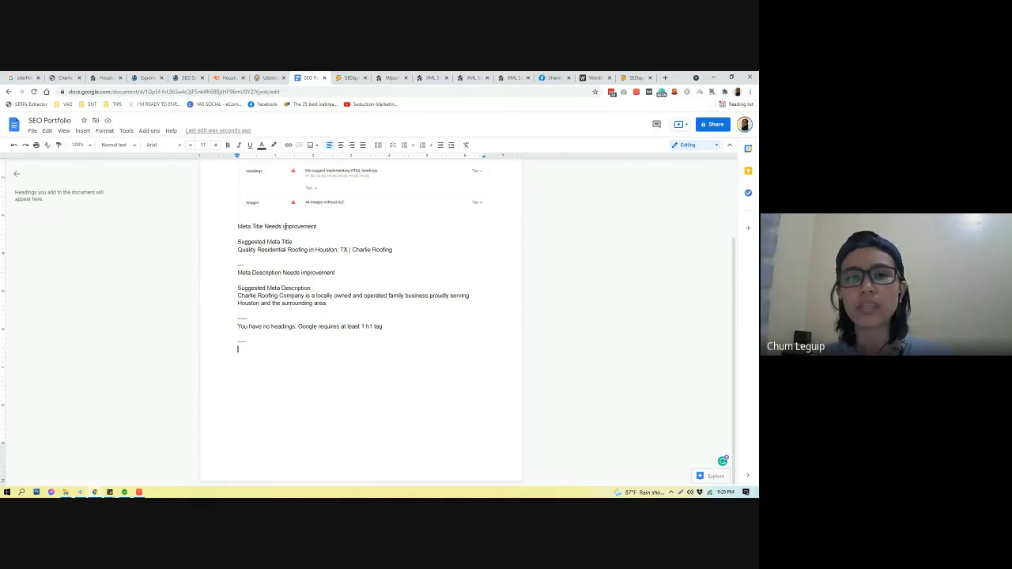
{"action": "scroll", "coordinate": [279, 241], "scroll_direction": "up", "scroll_amount": 3}
{"action": "scroll", "coordinate": [279, 241], "scroll_direction": "up", "scroll_amount": 1}
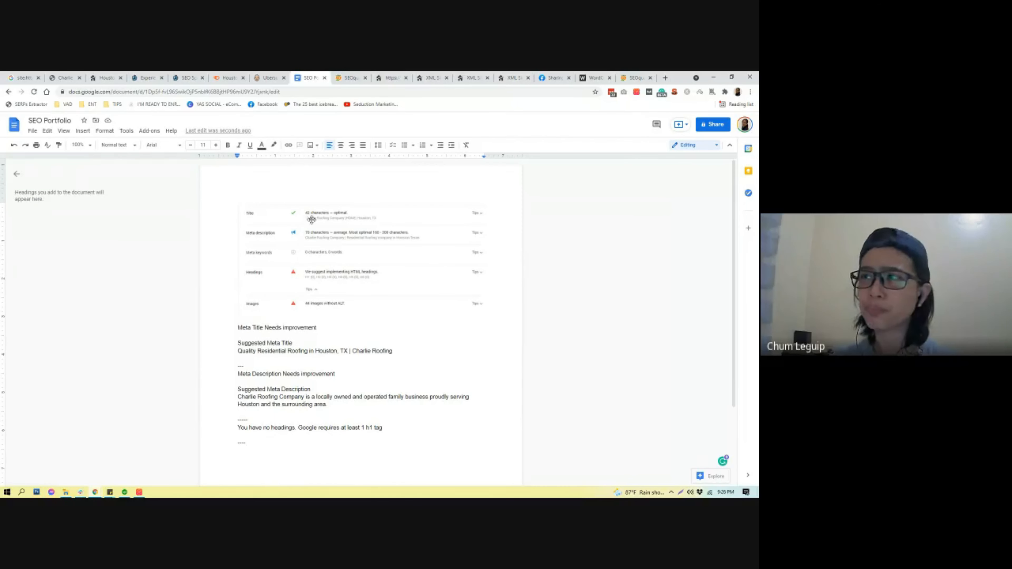
Step: Switch to Sticky Notes and open the note containing the client questions about past marketing efforts
{"action": "left_click", "coordinate": [7, 493]}
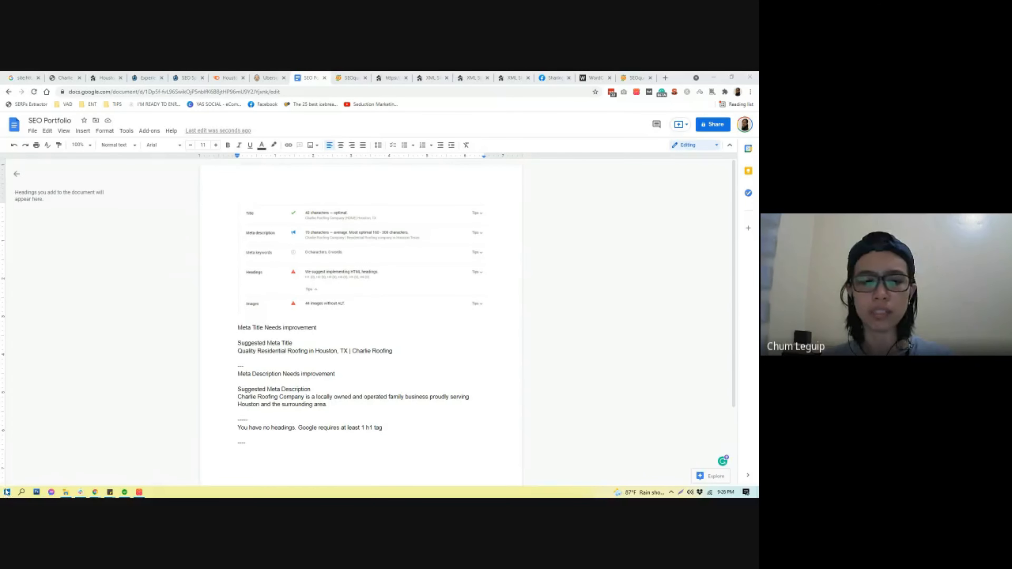
{"action": "key", "text": "super"}
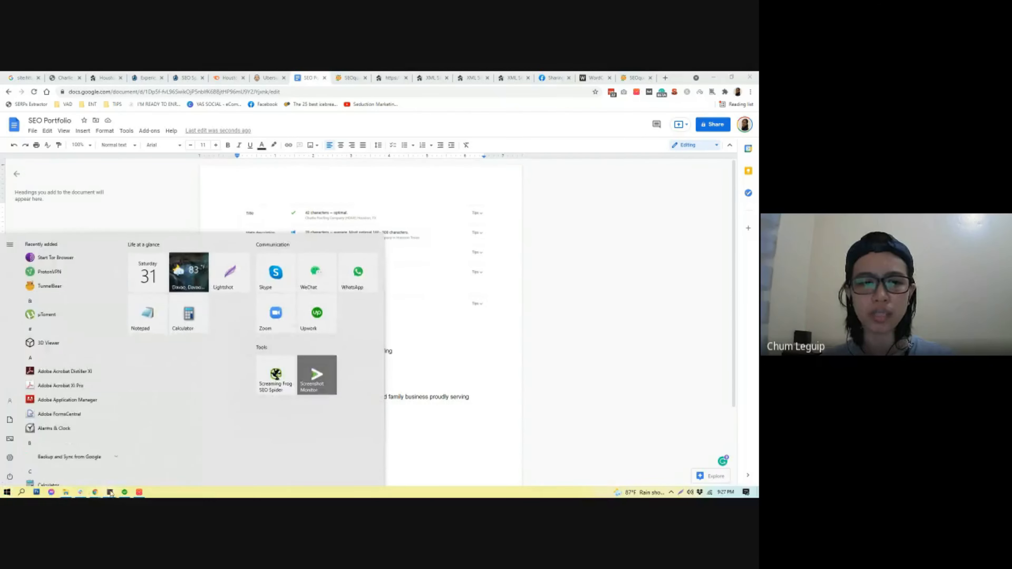
{"action": "mouse_move", "coordinate": [110, 494]}
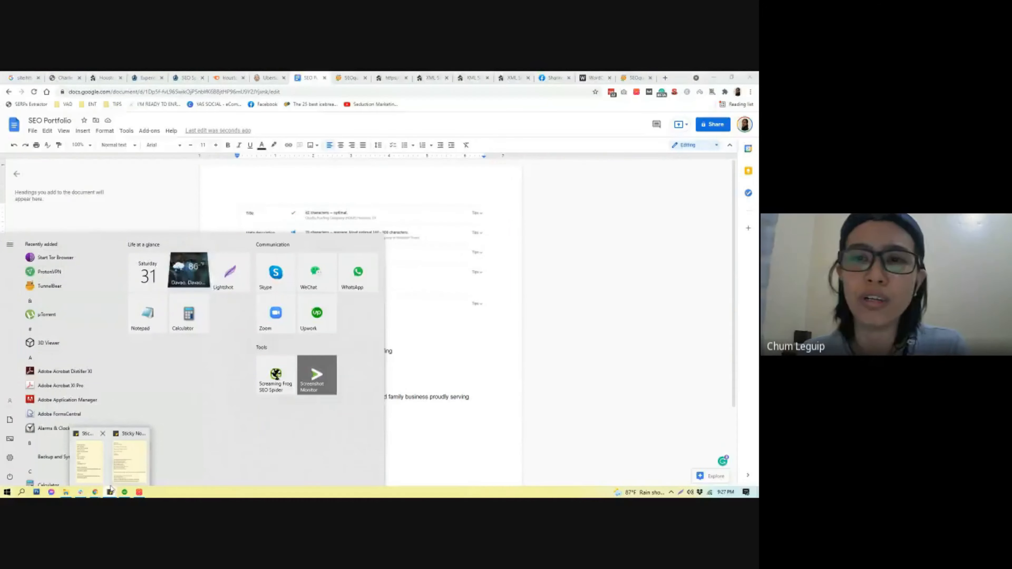
{"action": "left_click", "coordinate": [130, 462]}
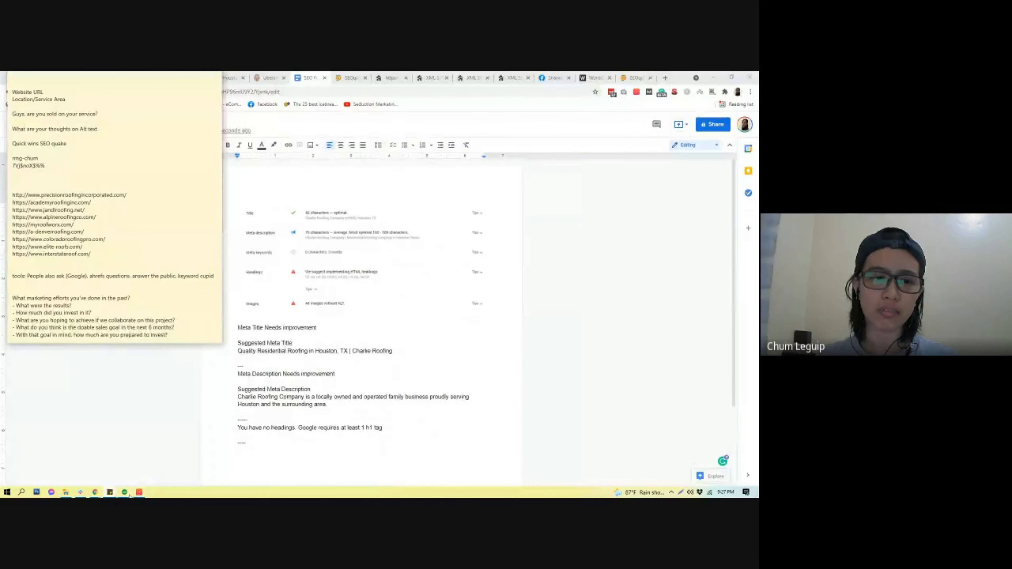
{"action": "left_click", "coordinate": [92, 320]}
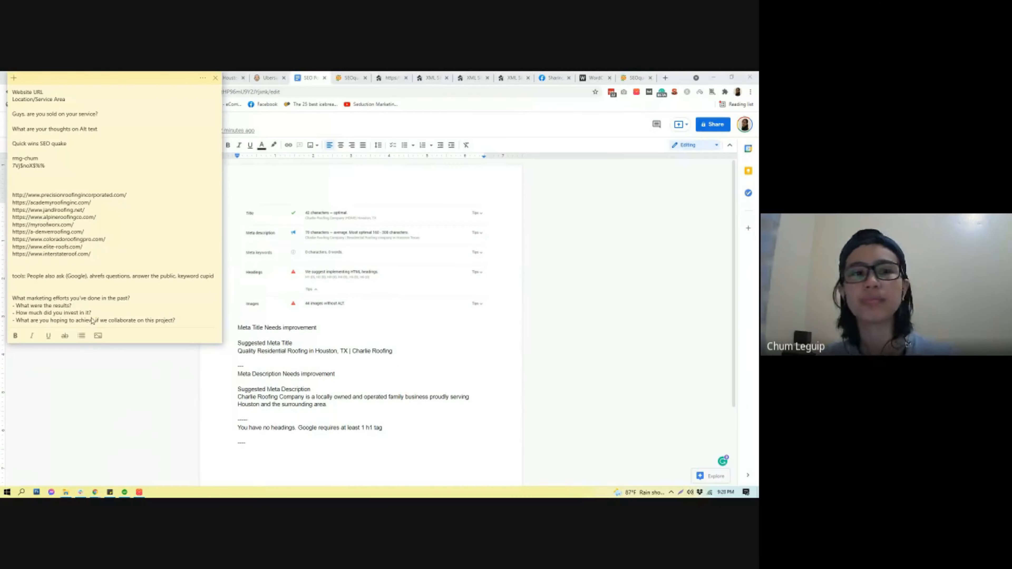
{"action": "scroll", "coordinate": [110, 300], "scroll_direction": "down", "scroll_amount": 1}
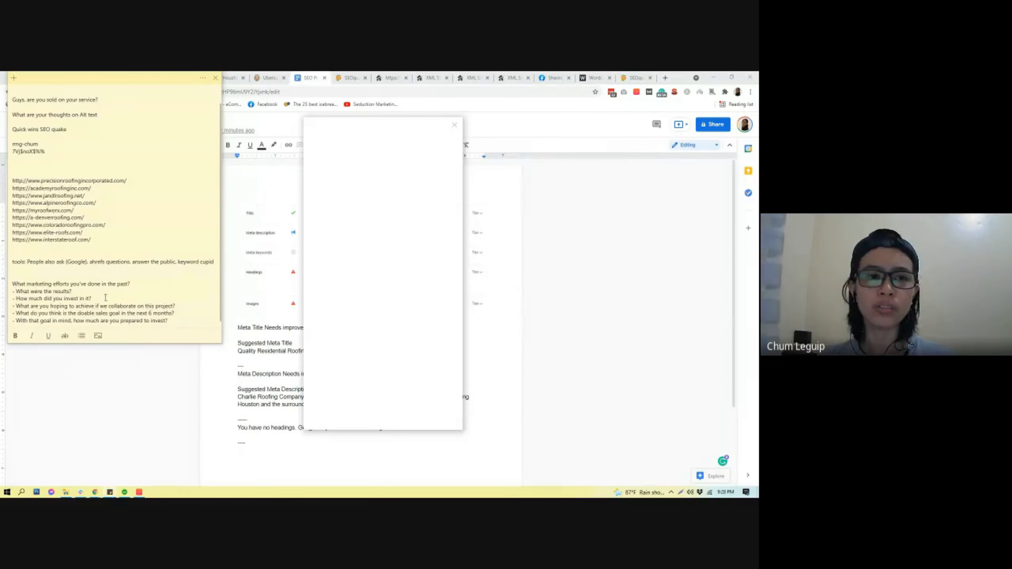
Step: Highlight the note's questions from "What marketing efforts you've done in the past?" through the last one, close the notes list, and return to the SEO Portfolio document
{"action": "left_click_drag", "start_coordinate": [146, 271], "coordinate": [182, 324]}
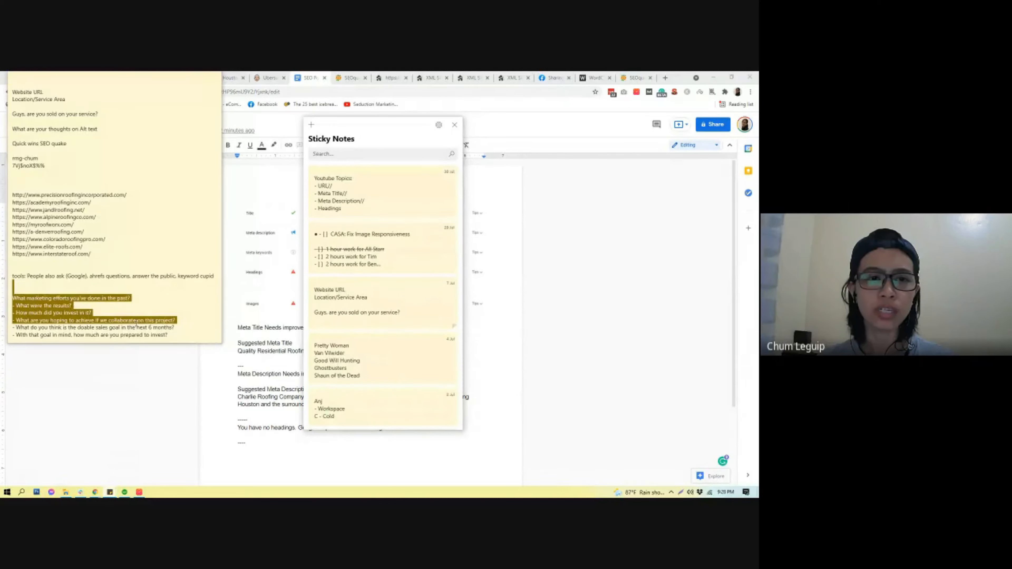
{"action": "left_click", "coordinate": [122, 320]}
{"action": "left_click_drag", "start_coordinate": [13, 305], "coordinate": [12, 300]}
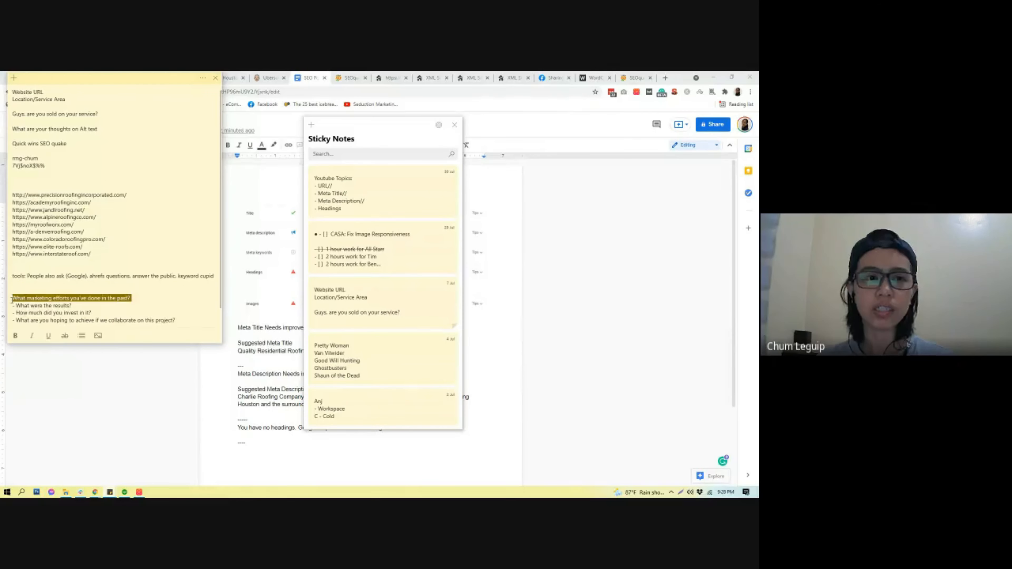
{"action": "left_click", "coordinate": [44, 298]}
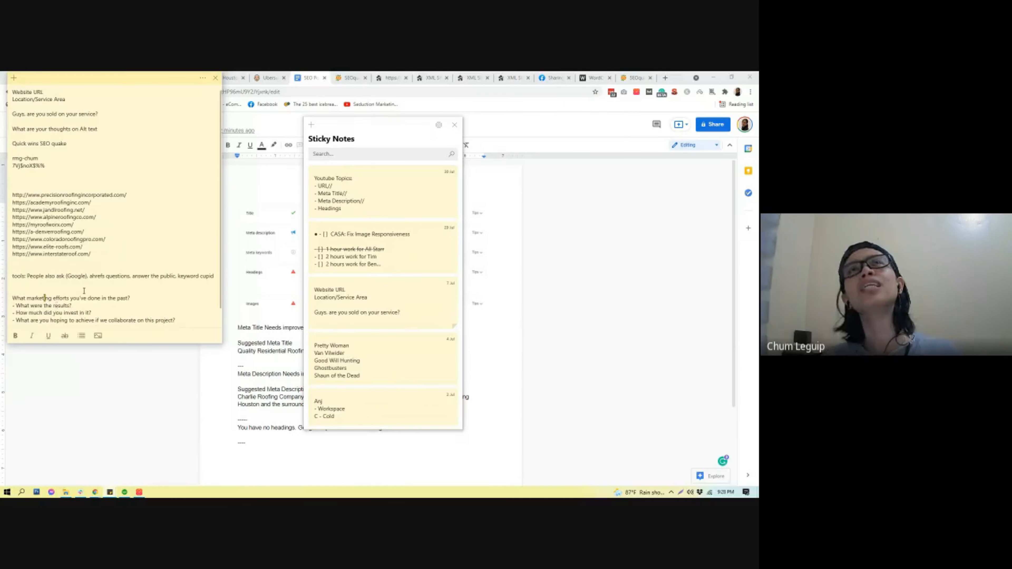
{"action": "scroll", "coordinate": [84, 290], "scroll_direction": "down", "scroll_amount": 1}
{"action": "left_click_drag", "start_coordinate": [14, 284], "coordinate": [169, 321]}
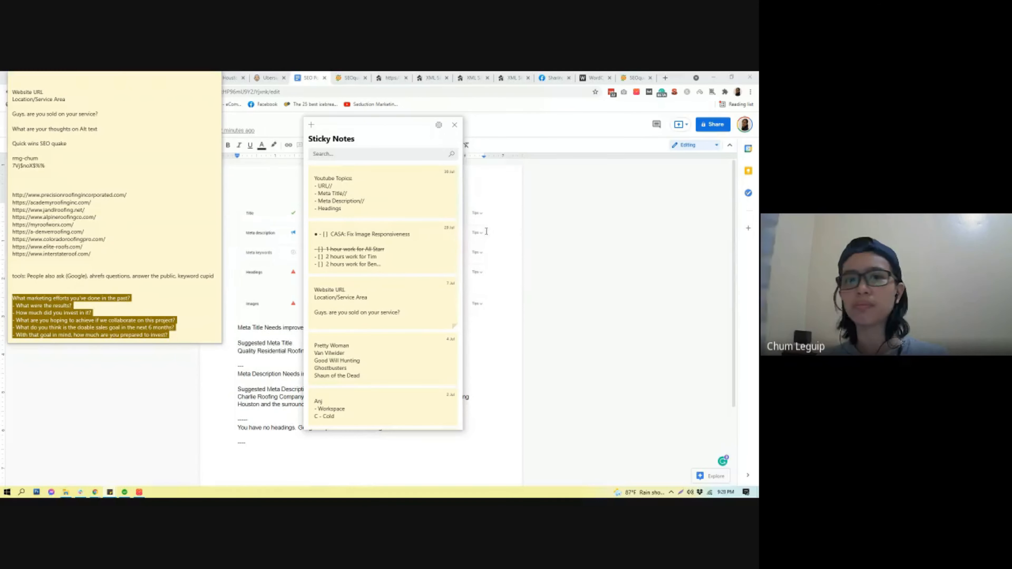
{"action": "left_click", "coordinate": [454, 125]}
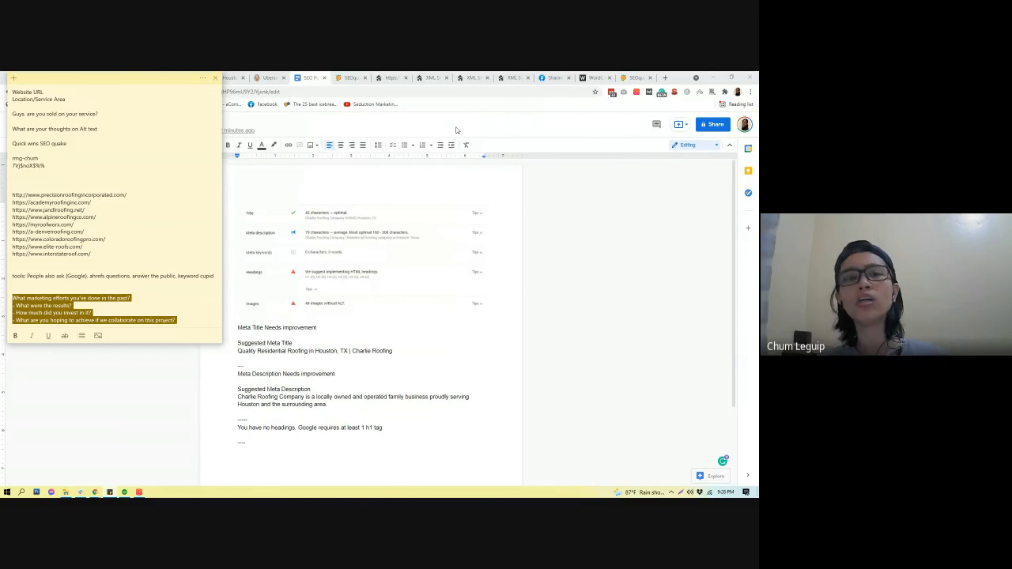
{"action": "left_click", "coordinate": [612, 379]}
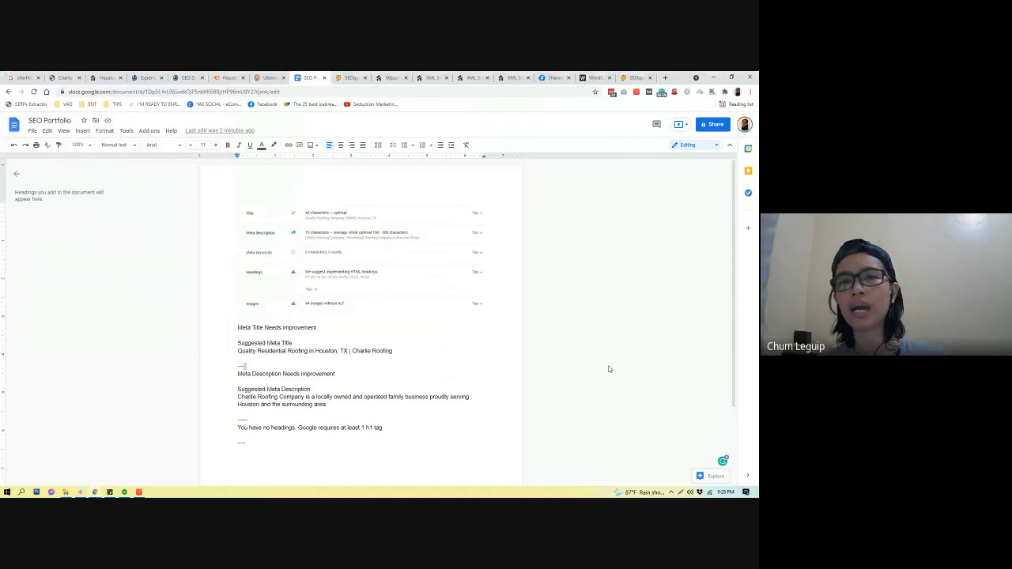